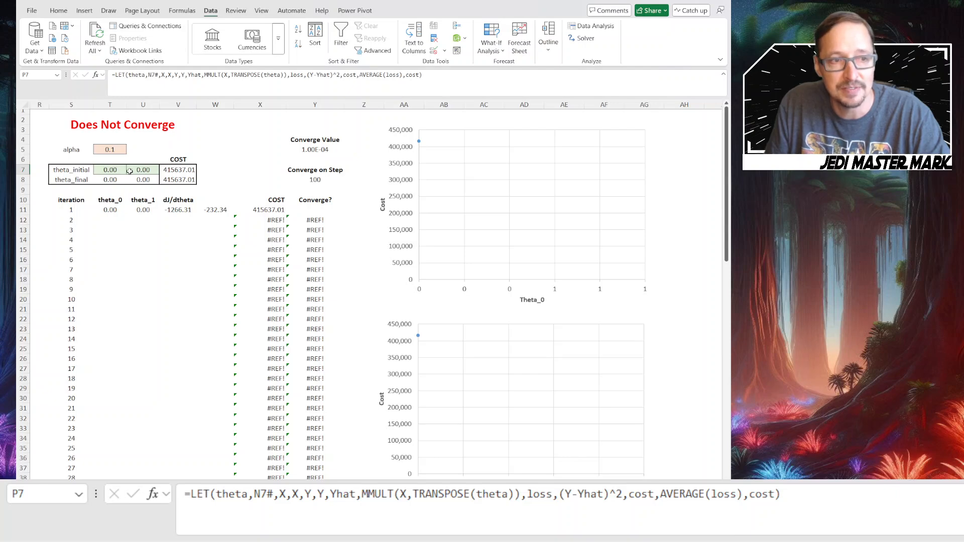
# Examine the formulas behind the initial cost, the iteration 1 thetas and dJ/dtheta, including the dcost,-2*(Y-Yhat)*X term
pyautogui.click(179, 170)
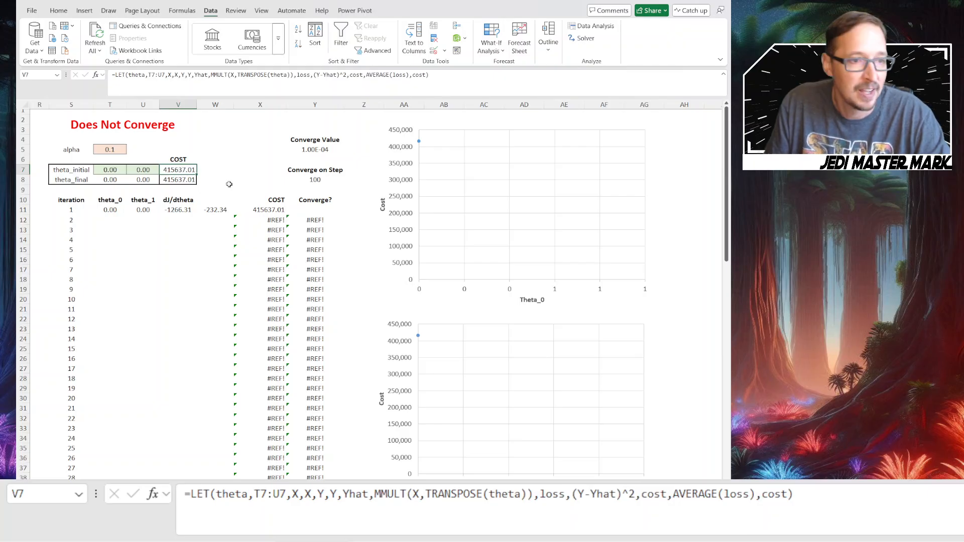
pyautogui.click(115, 210)
pyautogui.moveTo(115, 210); pyautogui.dragTo(147, 209)
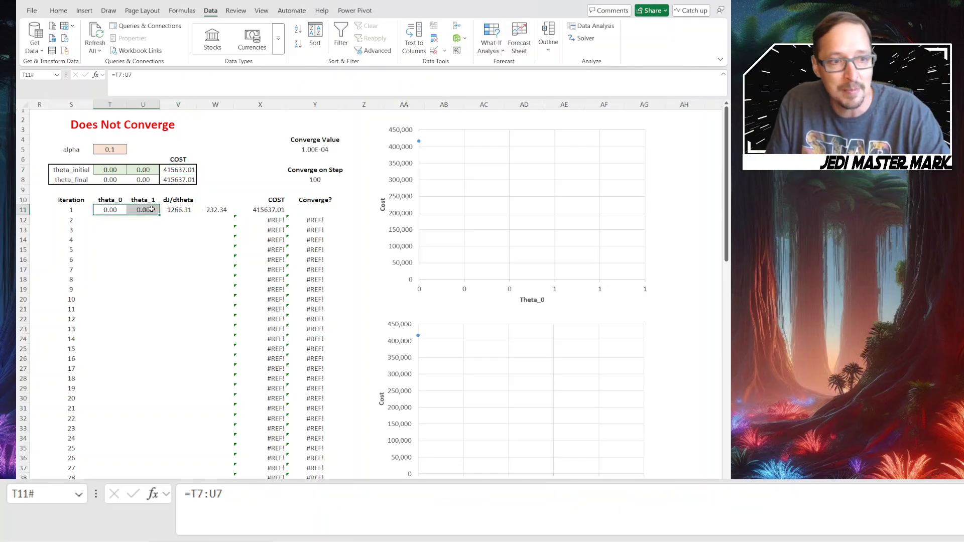
pyautogui.click(179, 209)
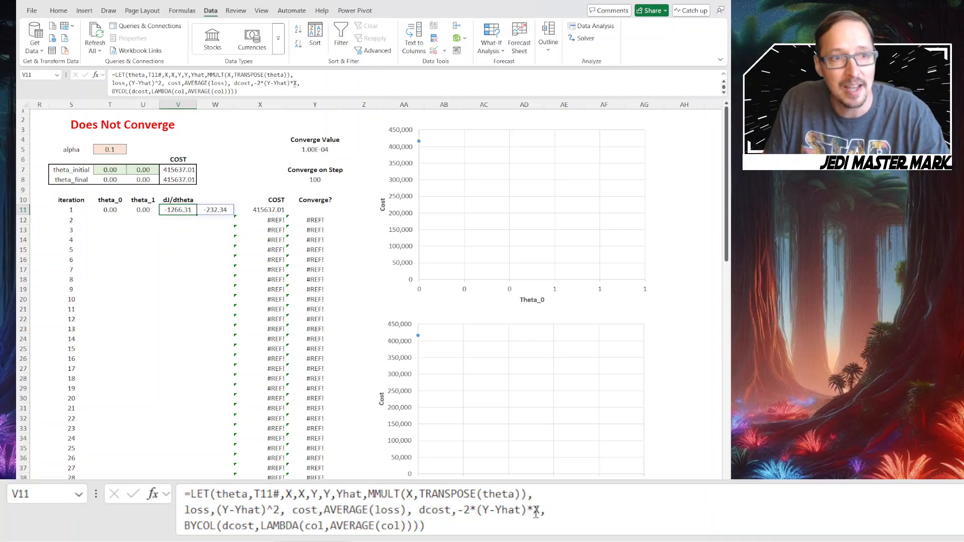
pyautogui.click(549, 498)
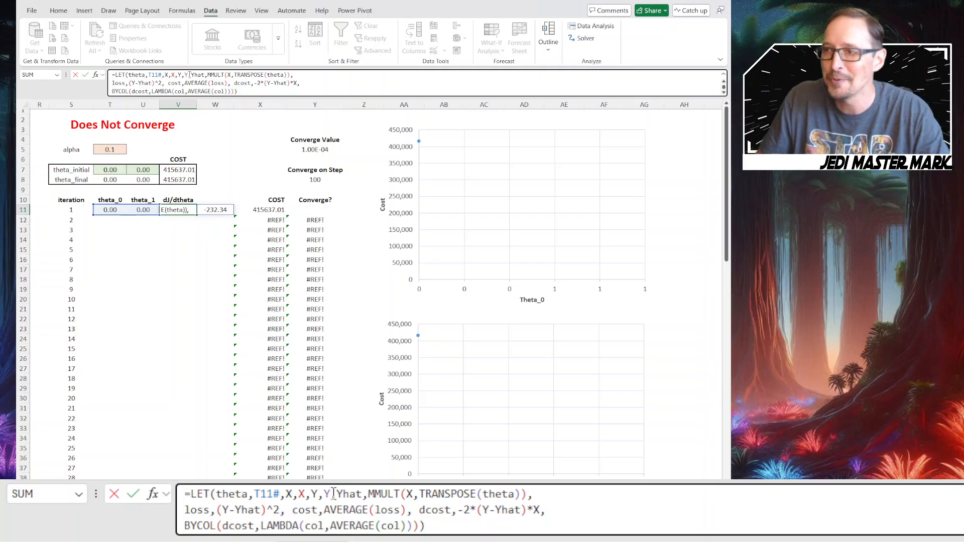
pyautogui.write(',')
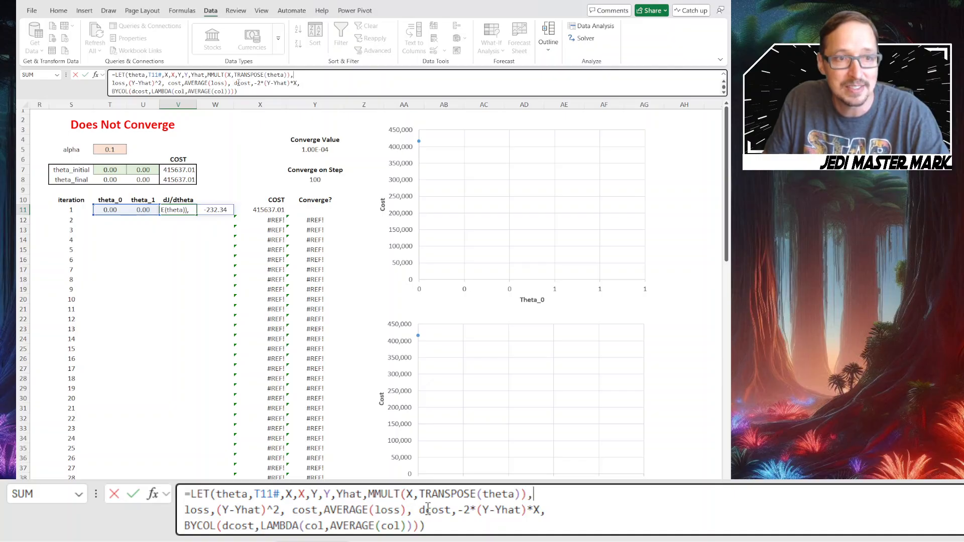
pyautogui.moveTo(420, 509); pyautogui.dragTo(542, 510)
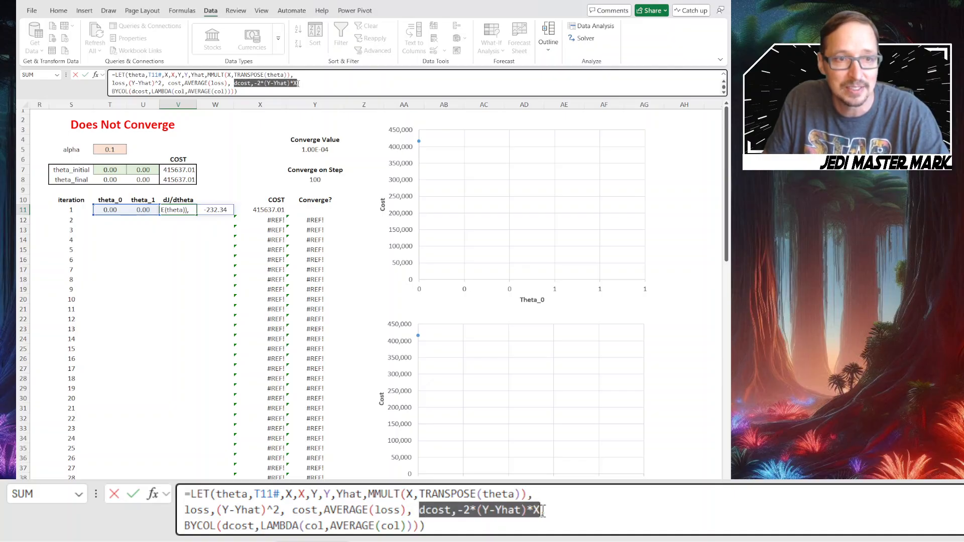
pyautogui.press('Escape')
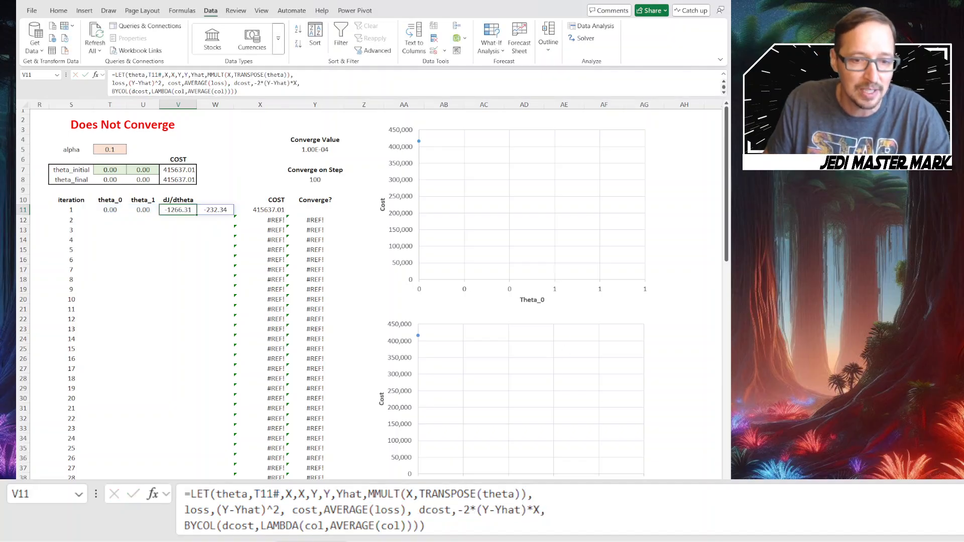
# Compare the dL/dtheta columns of the one-step gradient descent table with the iteration 1 dJ/dtheta LET formula
pyautogui.hscroll(-6, 359, 228)
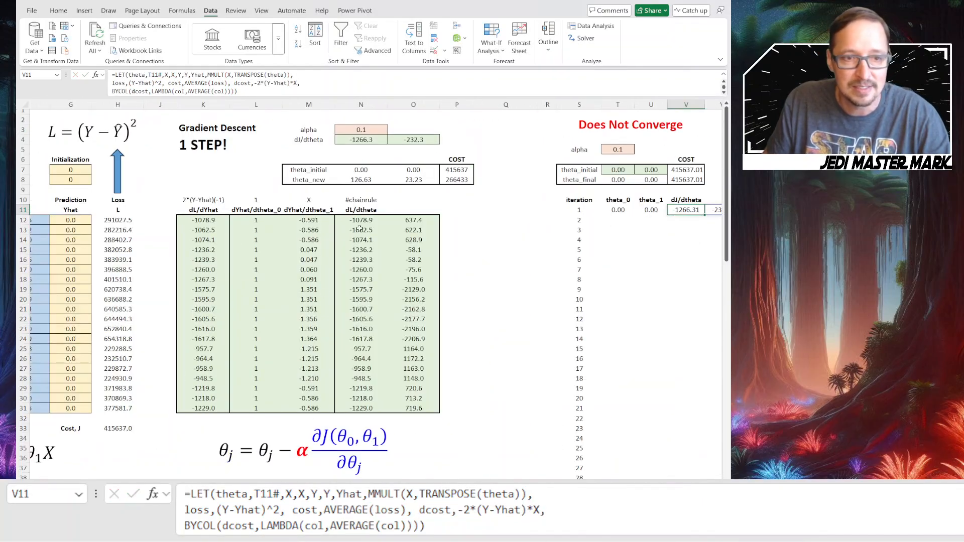
pyautogui.moveTo(359, 223); pyautogui.dragTo(412, 408)
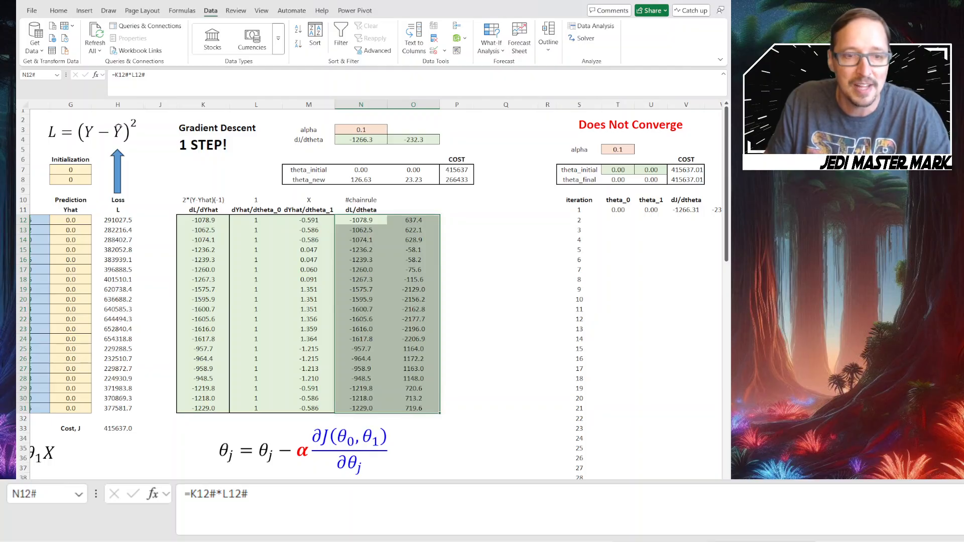
pyautogui.hscroll(5, 377, 290)
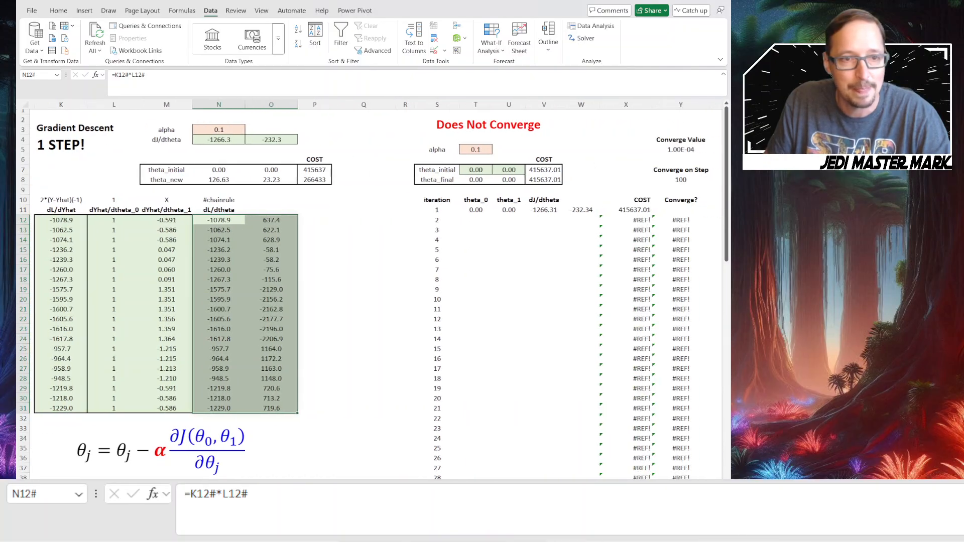
pyautogui.hscroll(3, 237, 307)
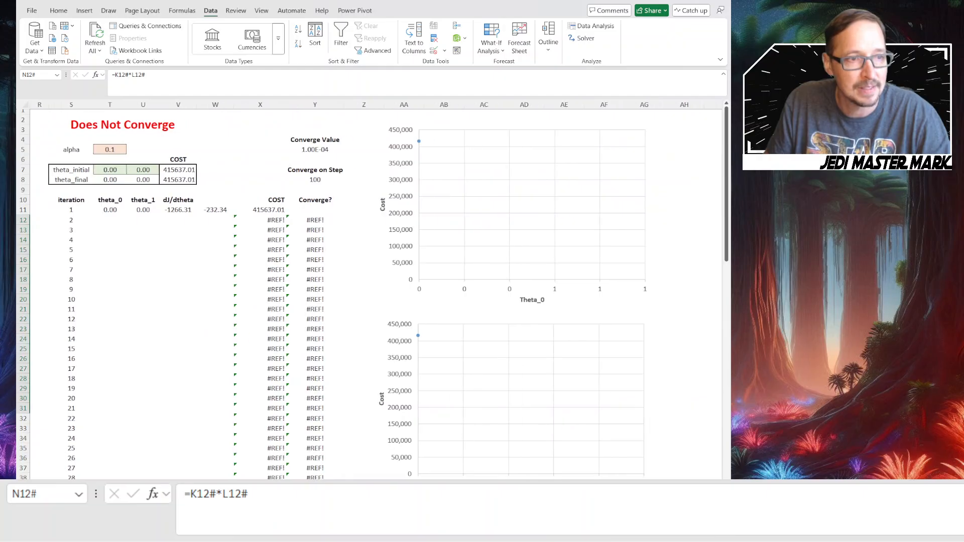
pyautogui.click(181, 211)
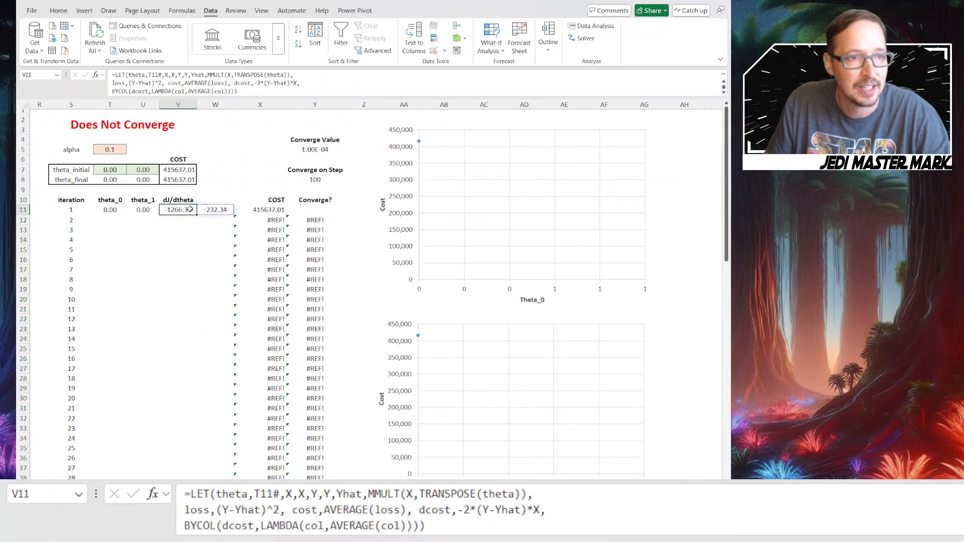
pyautogui.click(547, 510)
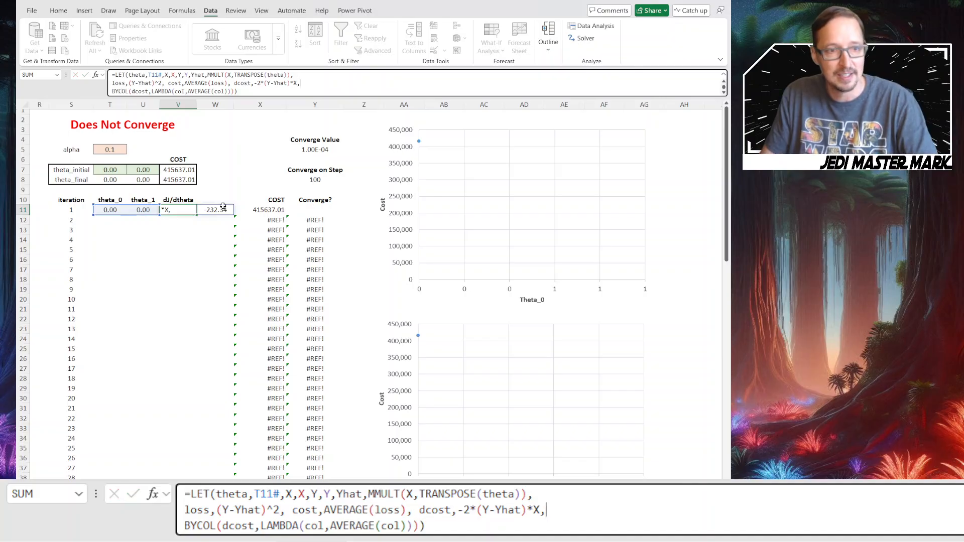
pyautogui.hotkey('ctrl', 'Return')
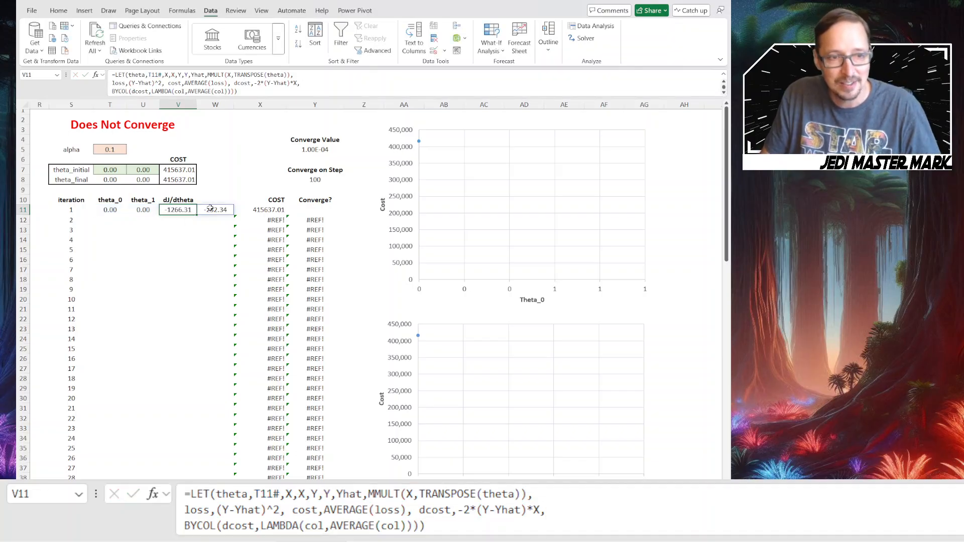
# Enter the theta update formula =T11#-alpha*V11# in T12 for iteration 2
pyautogui.click(111, 220)
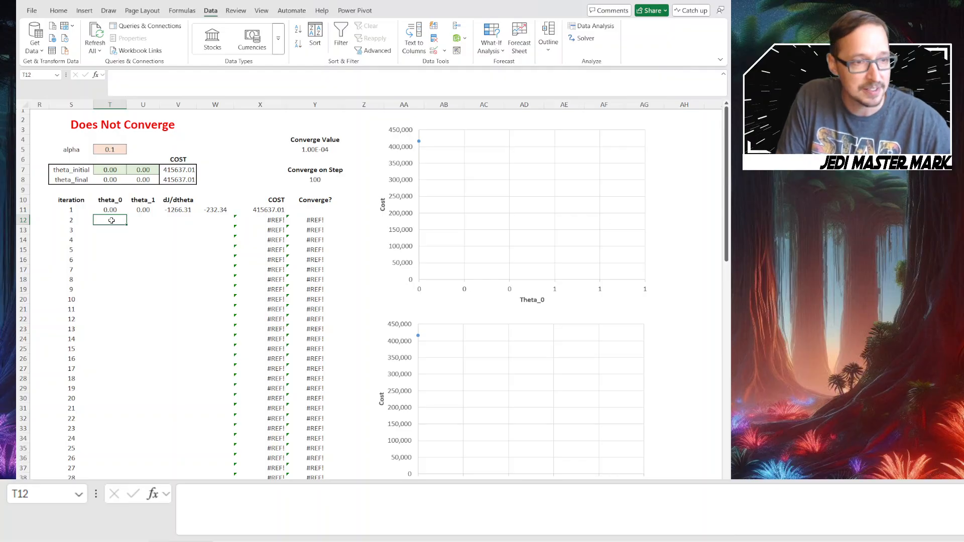
pyautogui.write('=')
pyautogui.click(112, 209)
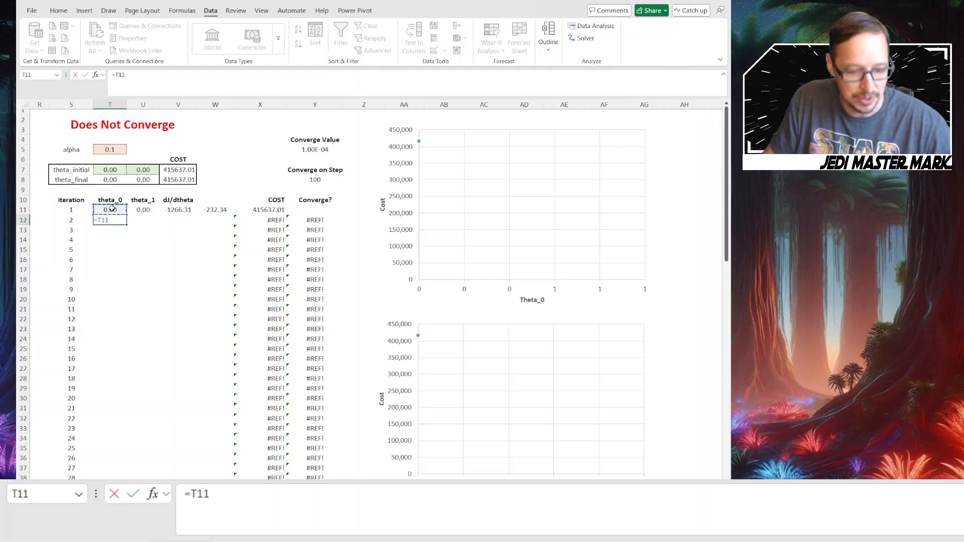
pyautogui.write('#-alpha')
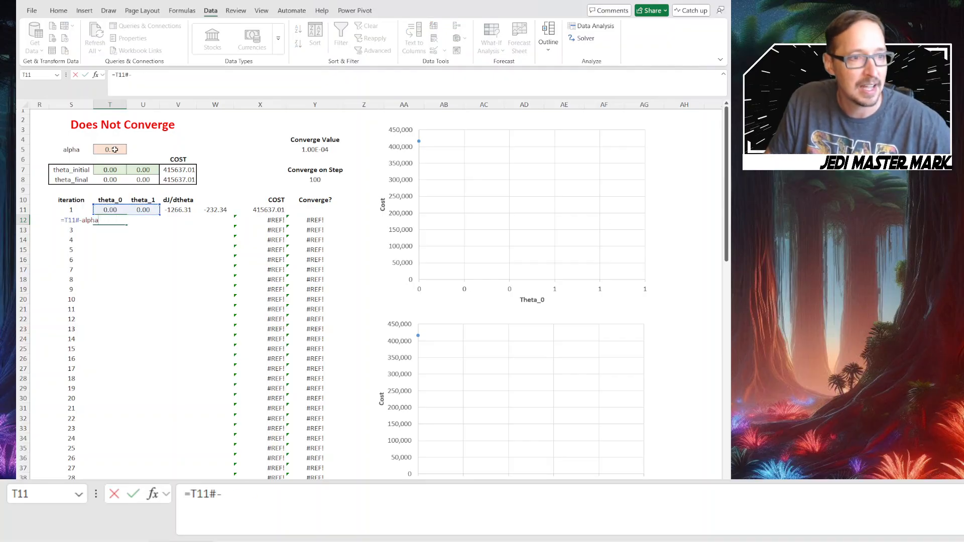
pyautogui.click(115, 149)
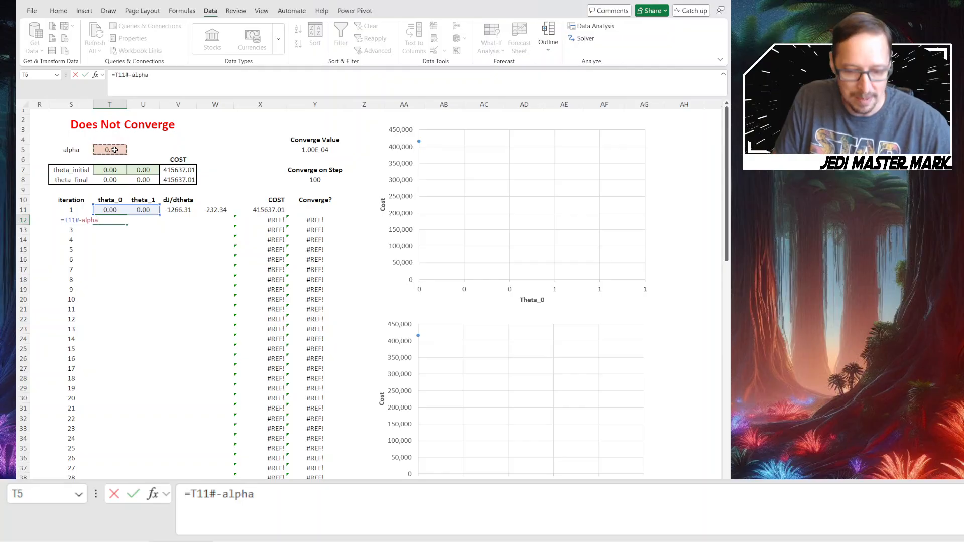
pyautogui.write('*')
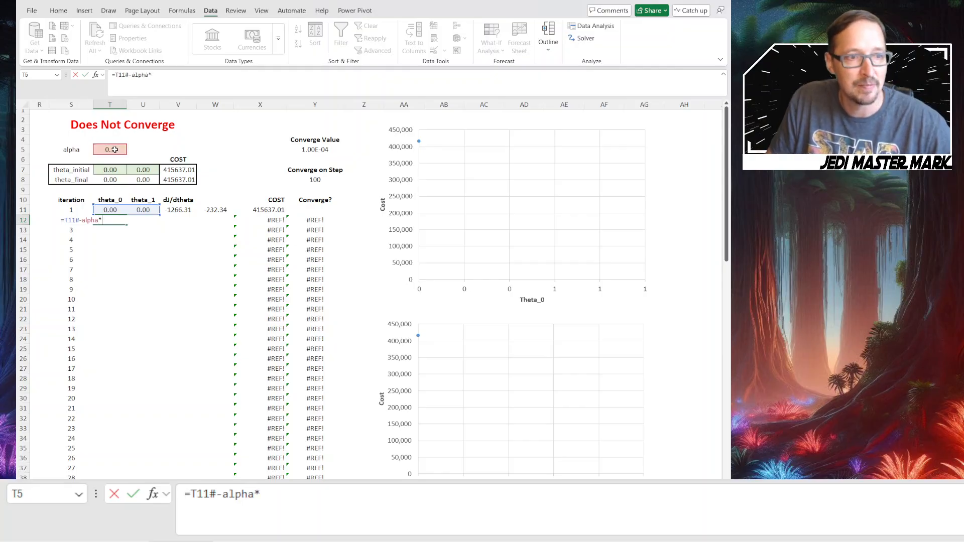
pyautogui.click(176, 214)
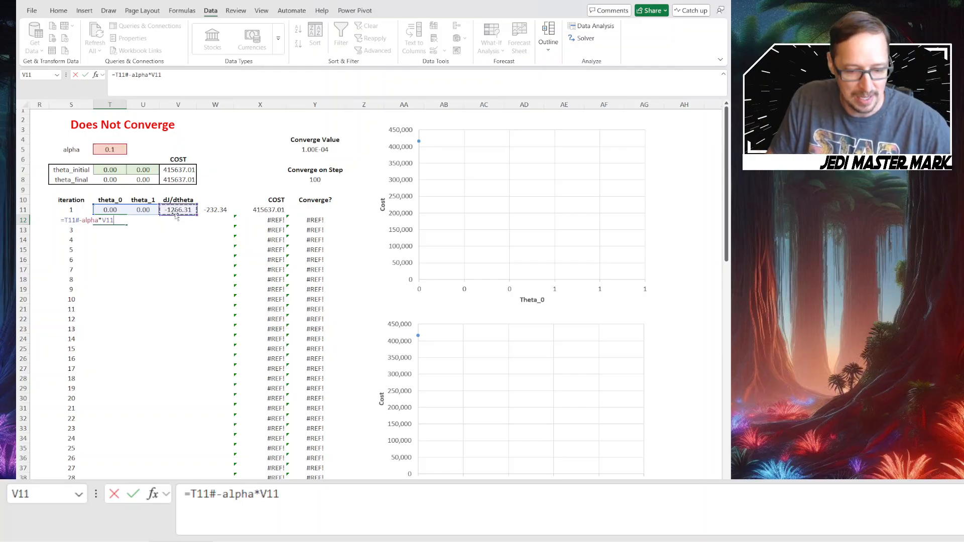
pyautogui.write('#')
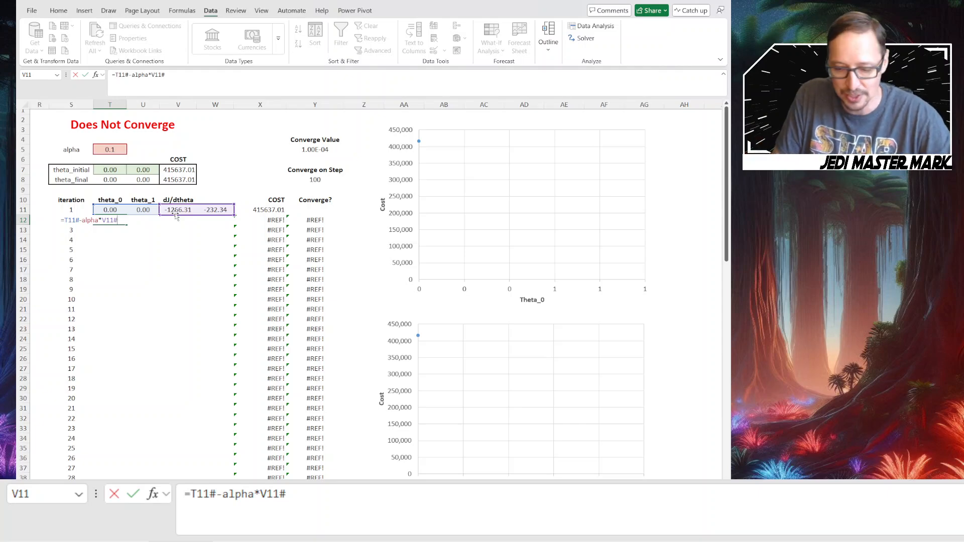
pyautogui.press('Return')
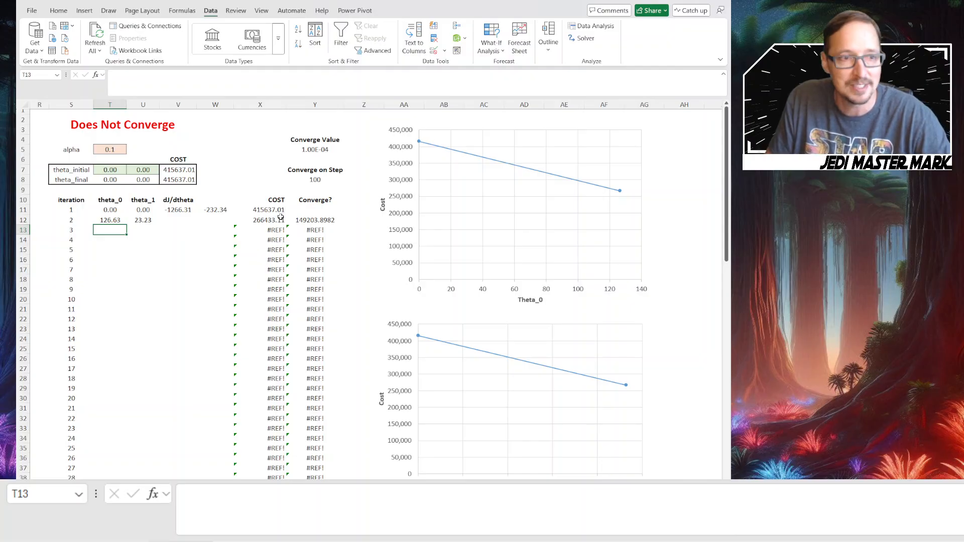
# Fill the dJ/dtheta formula from V11 down through iteration 10 and the theta update formula from T12 down through iteration 11
pyautogui.click(180, 211)
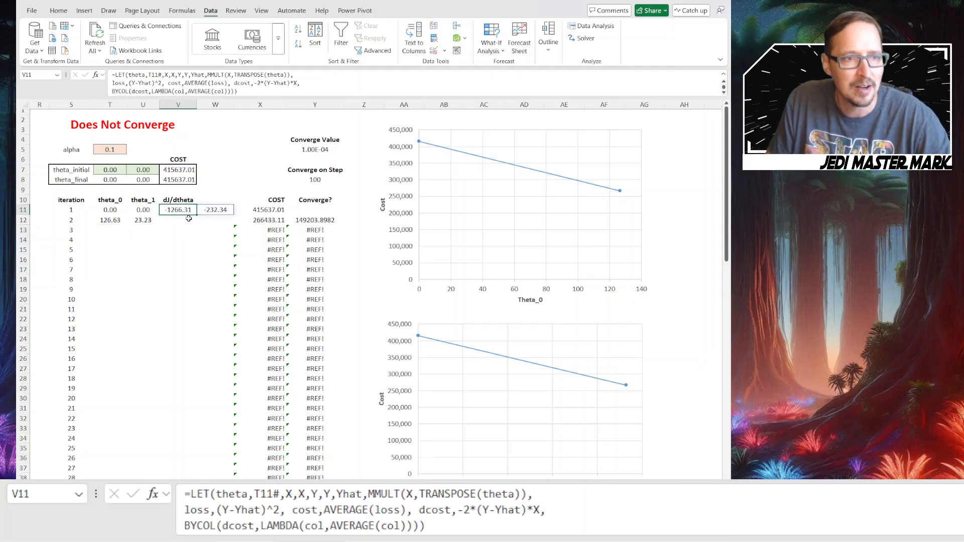
pyautogui.moveTo(196, 215); pyautogui.dragTo(197, 303)
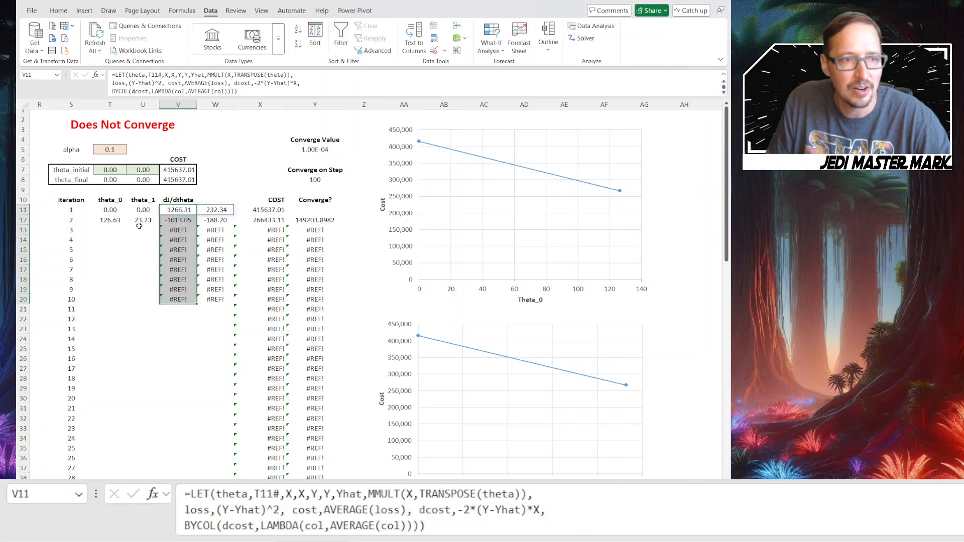
pyautogui.click(117, 221)
pyautogui.moveTo(127, 225); pyautogui.dragTo(124, 315)
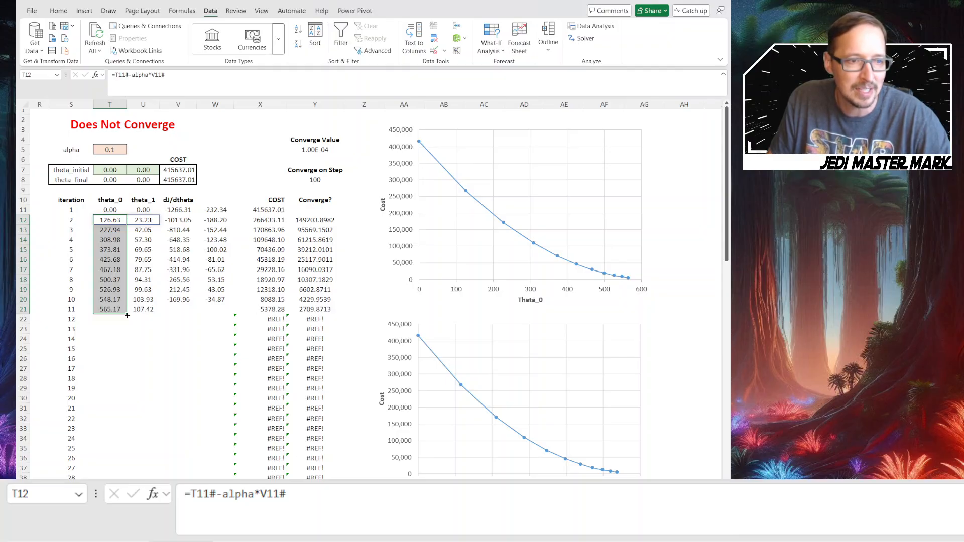
# Extend the theta update formula down column T through iteration 100 in row 110
pyautogui.moveTo(127, 315); pyautogui.dragTo(121, 414)
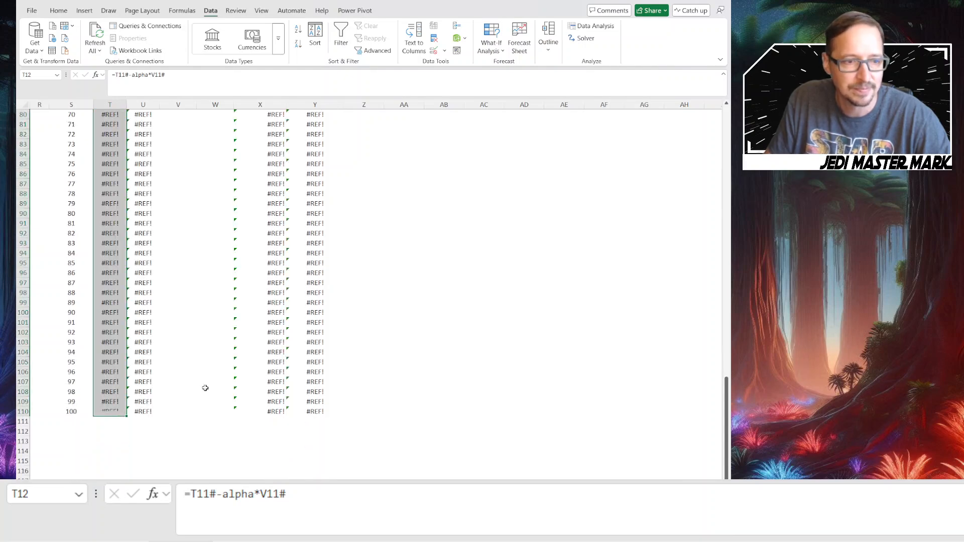
pyautogui.scroll(11, 205, 388)
pyautogui.scroll(15, 206, 388)
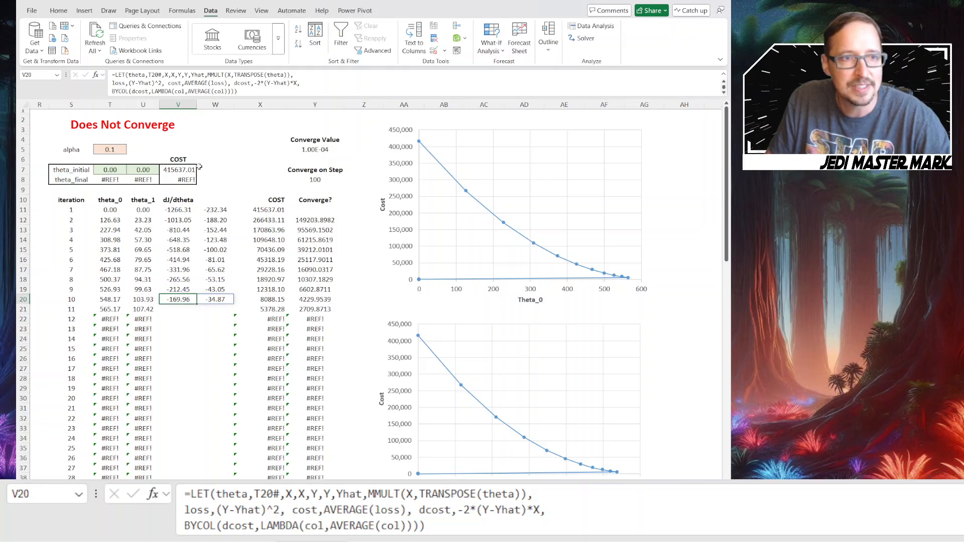
# Check the T20# reference in the V20 gradient formula and fill that formula down through iteration 100
pyautogui.click(254, 94)
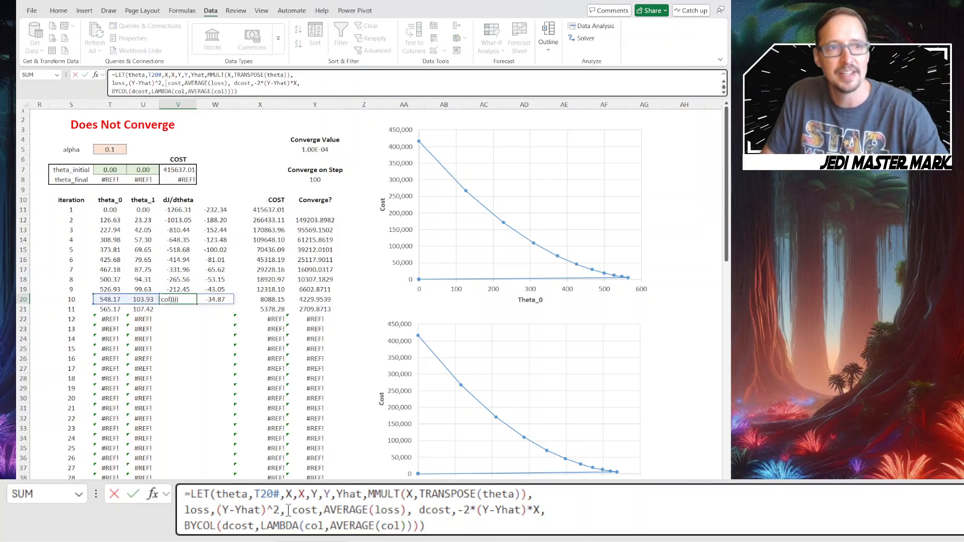
pyautogui.moveTo(148, 75); pyautogui.dragTo(162, 74)
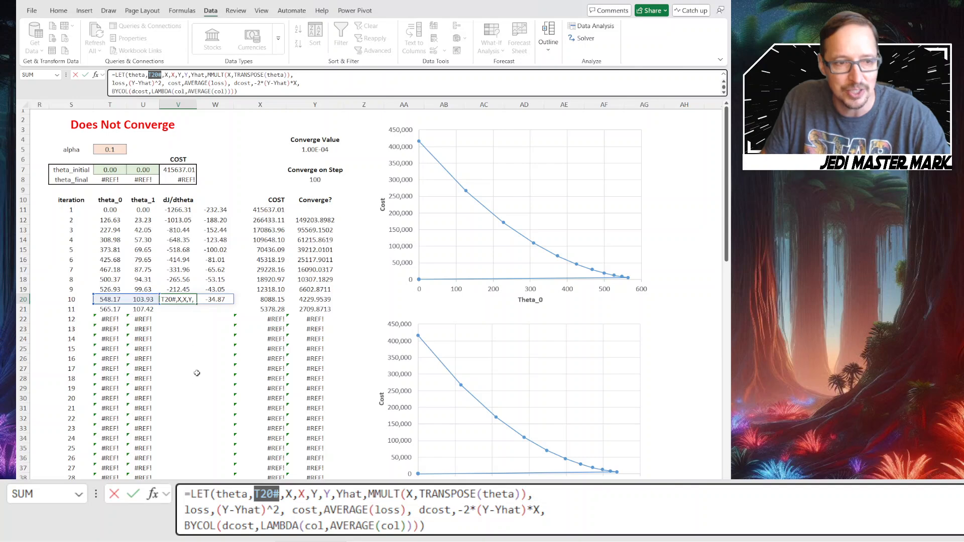
pyautogui.hotkey('ctrl', 'Return')
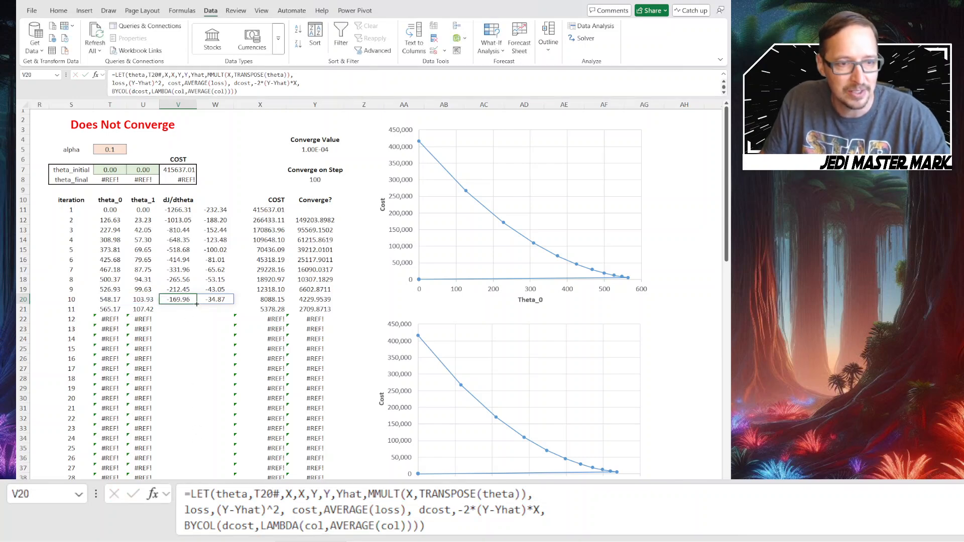
pyautogui.moveTo(196, 303); pyautogui.dragTo(191, 478)
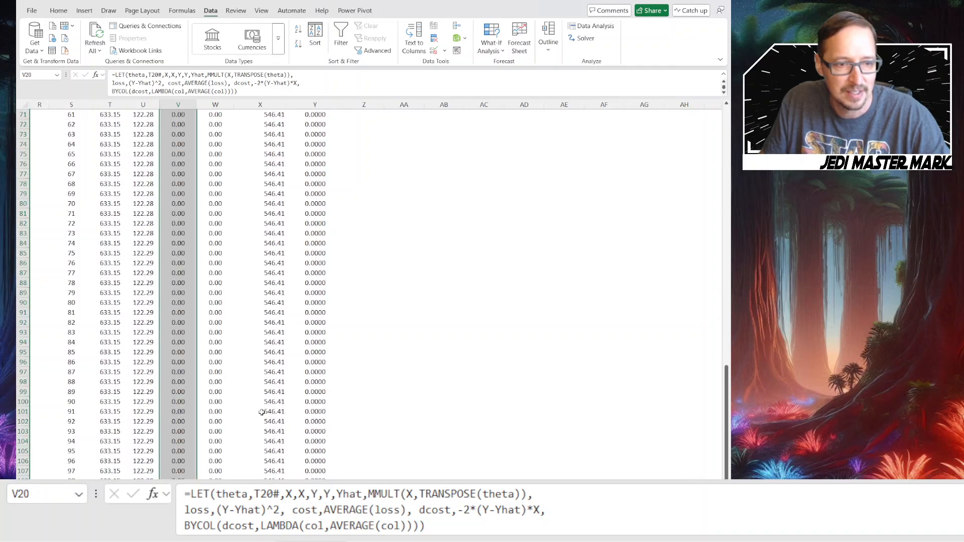
# Inspect the dJ/dtheta formulas in V101 and V110, and review the iterations back up to the cost charts
pyautogui.click(176, 412)
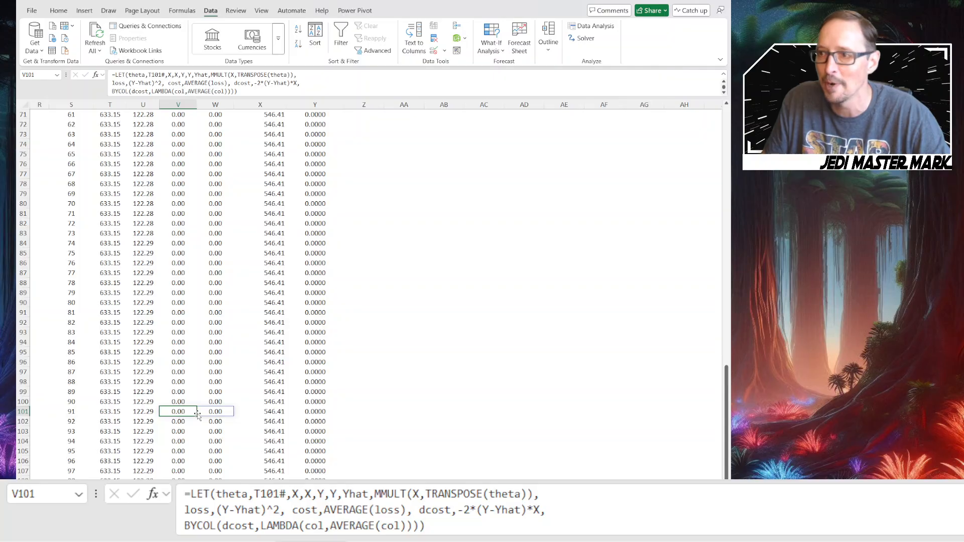
pyautogui.click(182, 501)
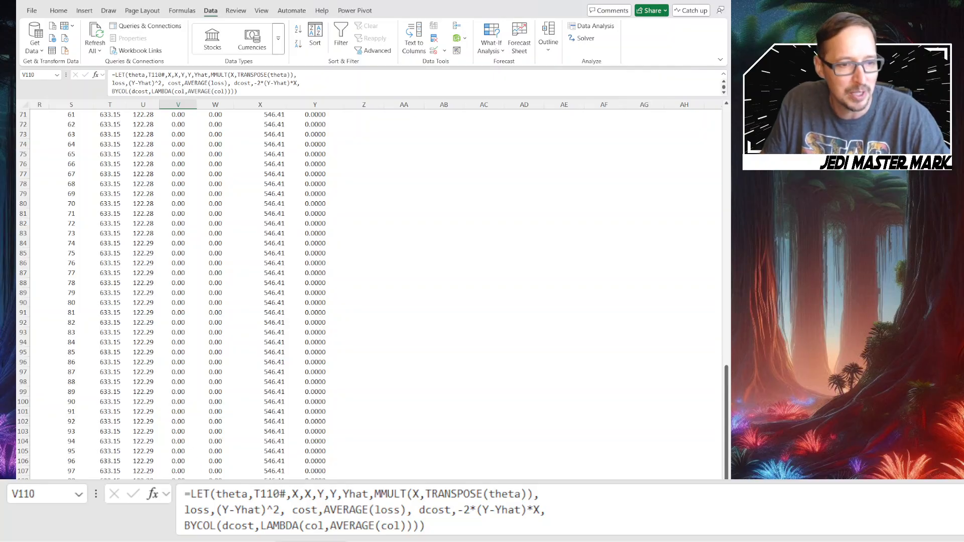
pyautogui.scroll(11, 210, 227)
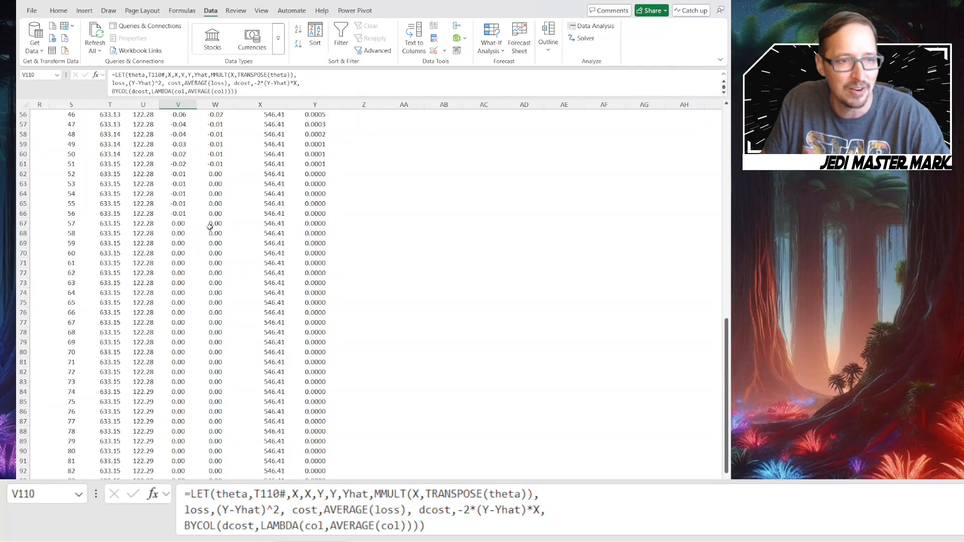
pyautogui.scroll(10, 210, 227)
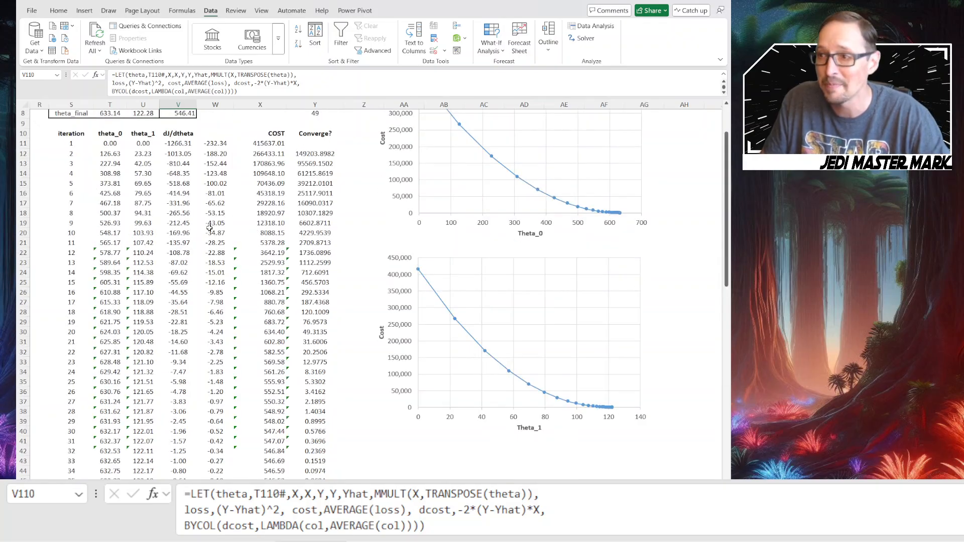
# Inspect the theta update formulas in T21, T26 and T11, and the theta_final FILTER formula in row 8
pyautogui.scroll(1, 210, 227)
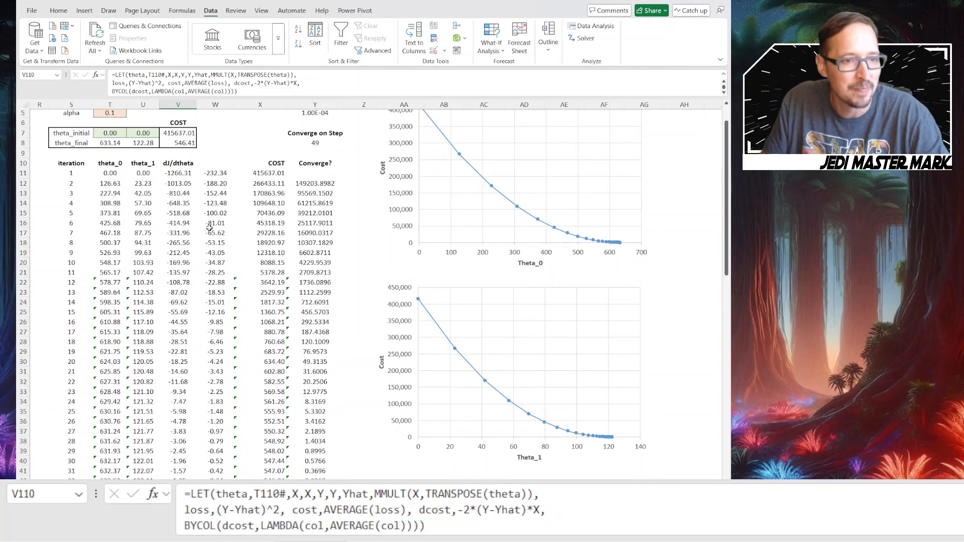
pyautogui.click(113, 272)
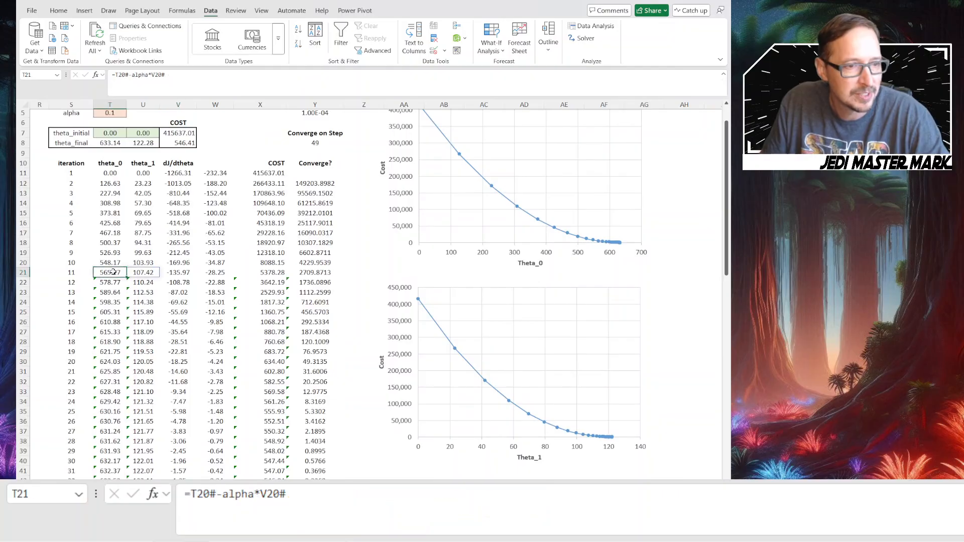
pyautogui.click(125, 316)
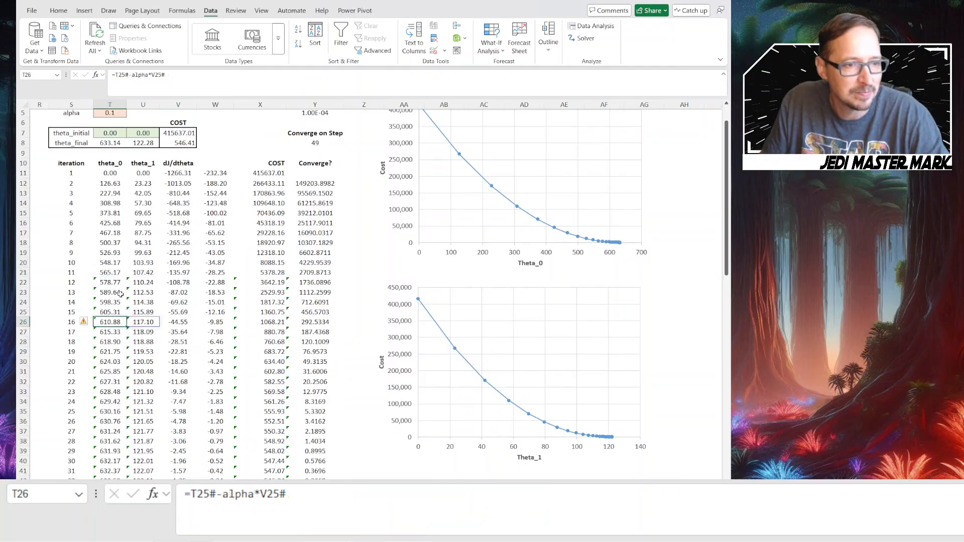
pyautogui.click(119, 175)
pyautogui.scroll(1, 158, 204)
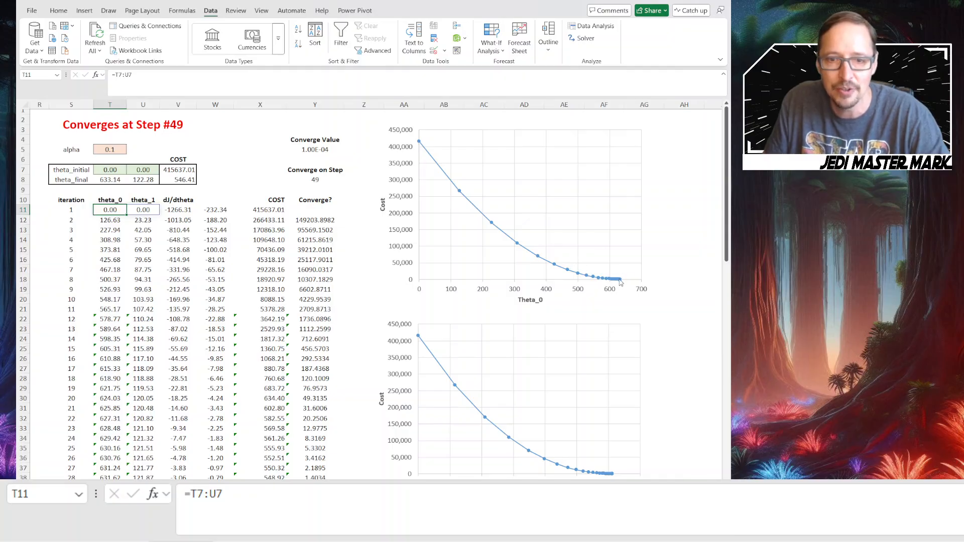
pyautogui.click(106, 182)
pyautogui.click(148, 182)
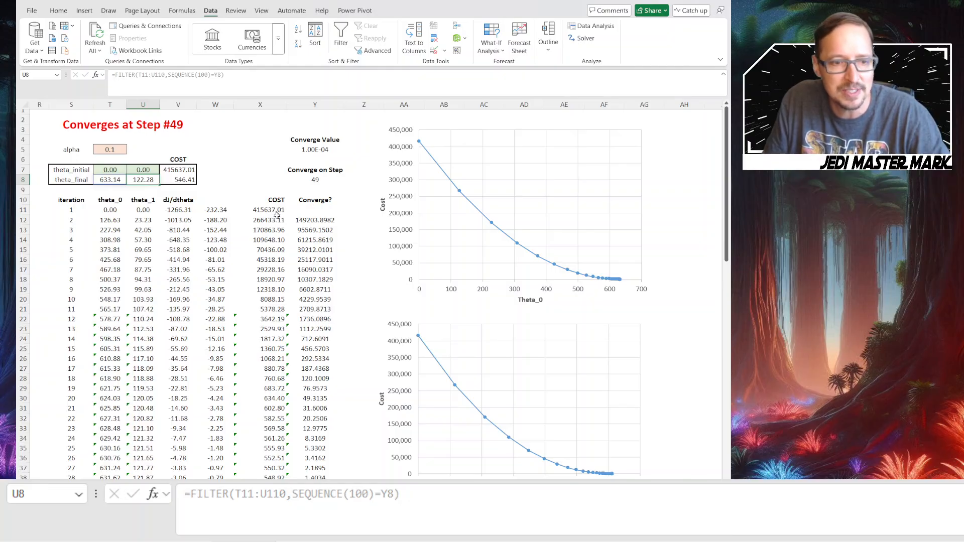
# Review the cost values down through the iterations and check the cost difference formula in Y12
pyautogui.scroll(-2, 272, 454)
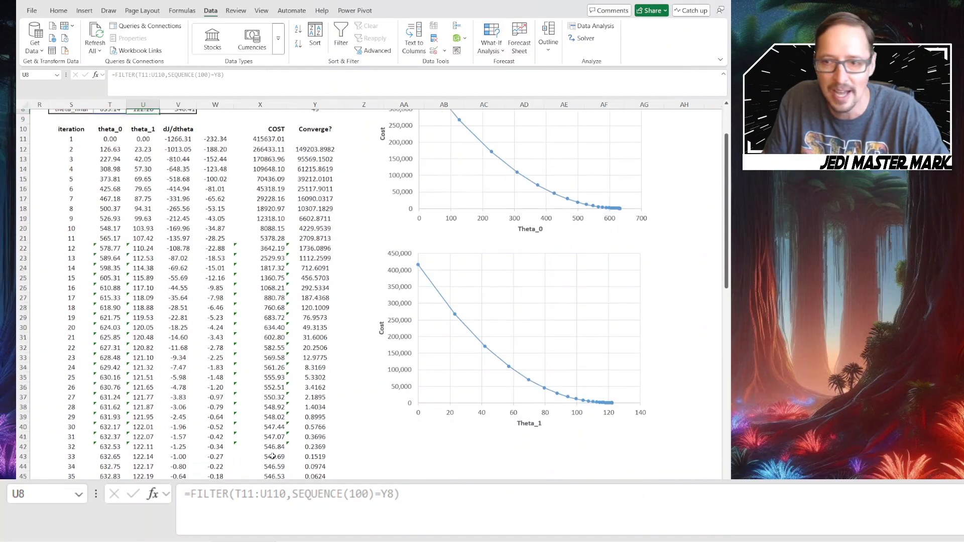
pyautogui.scroll(-17, 272, 456)
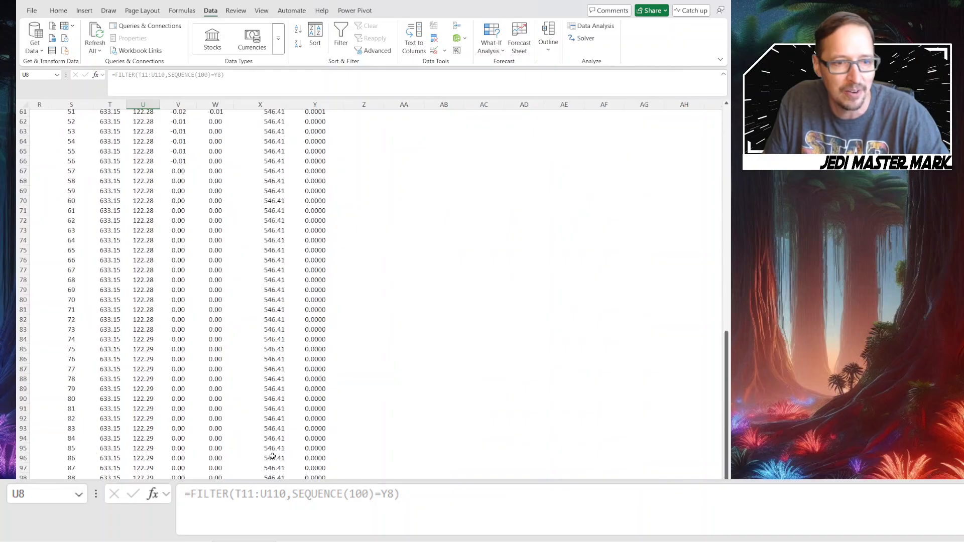
pyautogui.scroll(2, 269, 426)
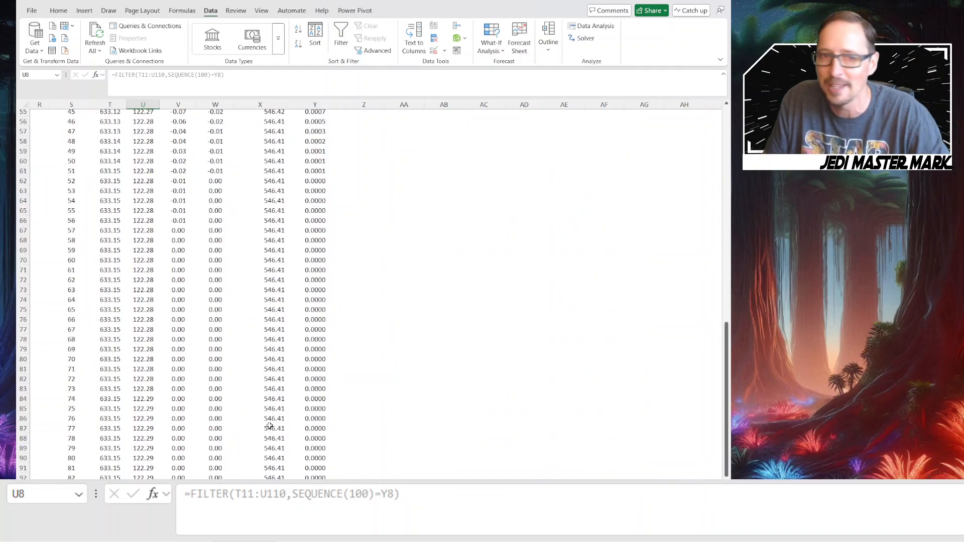
pyautogui.scroll(18, 269, 426)
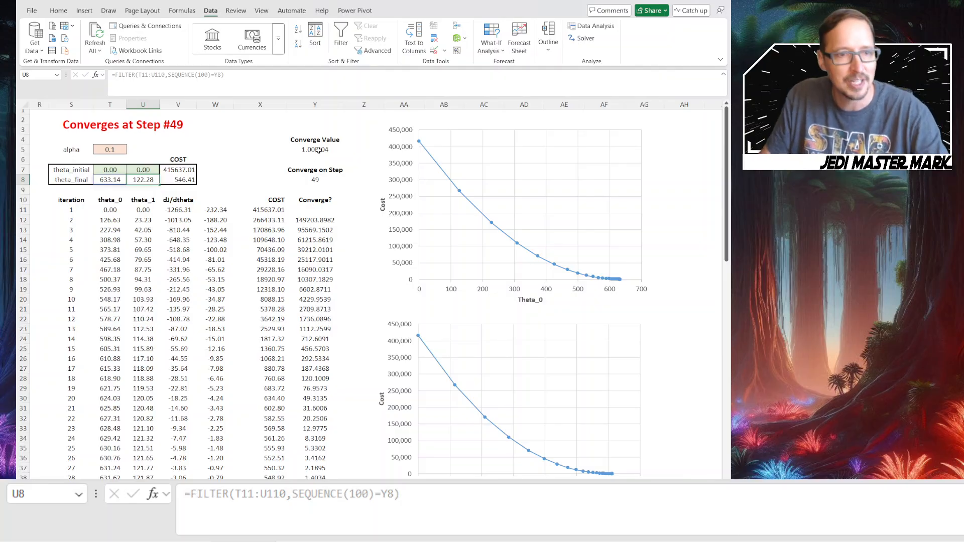
pyautogui.click(313, 219)
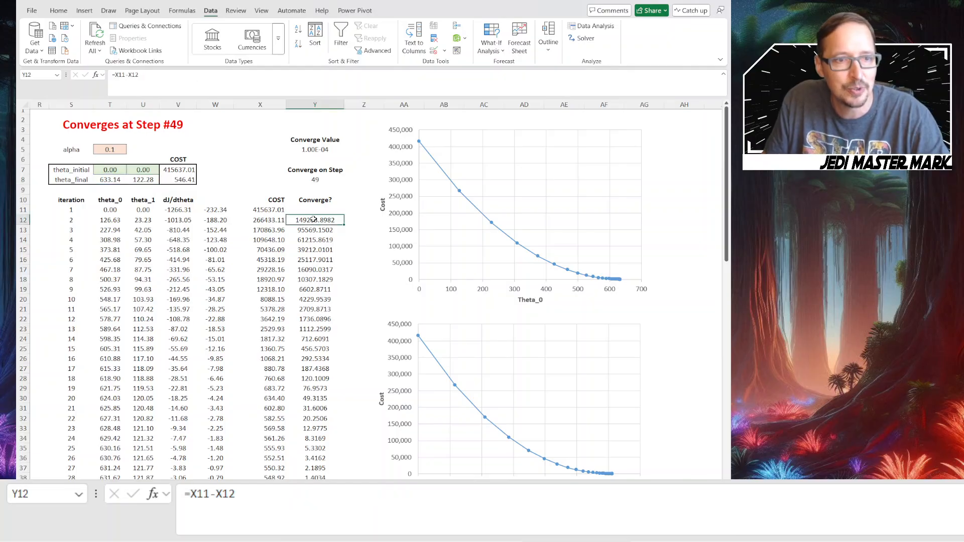
pyautogui.click(182, 73)
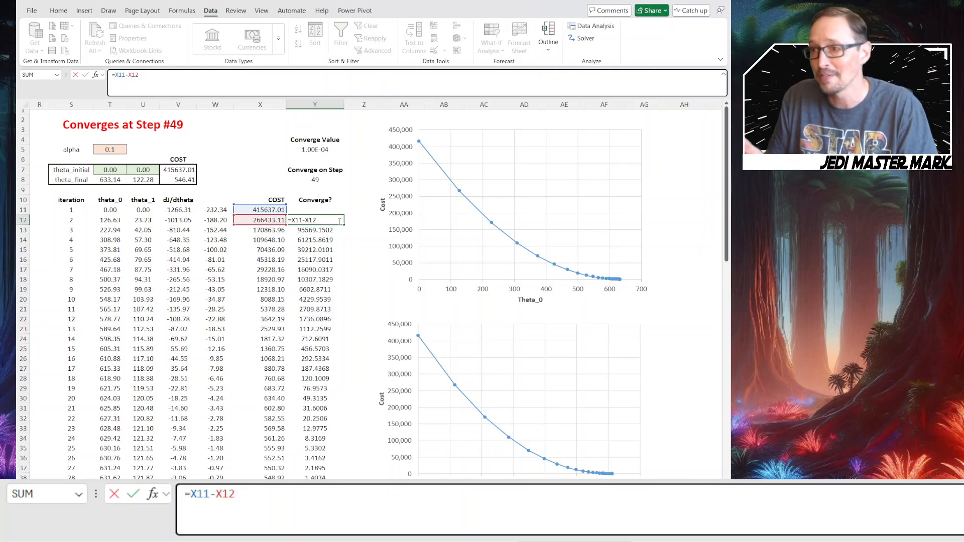
pyautogui.hotkey('ctrl', 'Return')
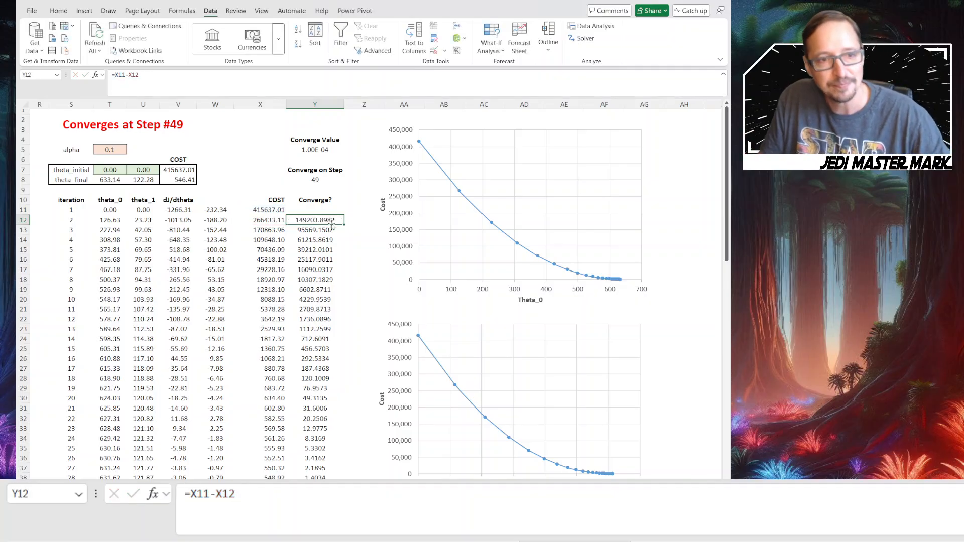
# Enter 1e-4 as the Converge Value in Y5
pyautogui.click(332, 151)
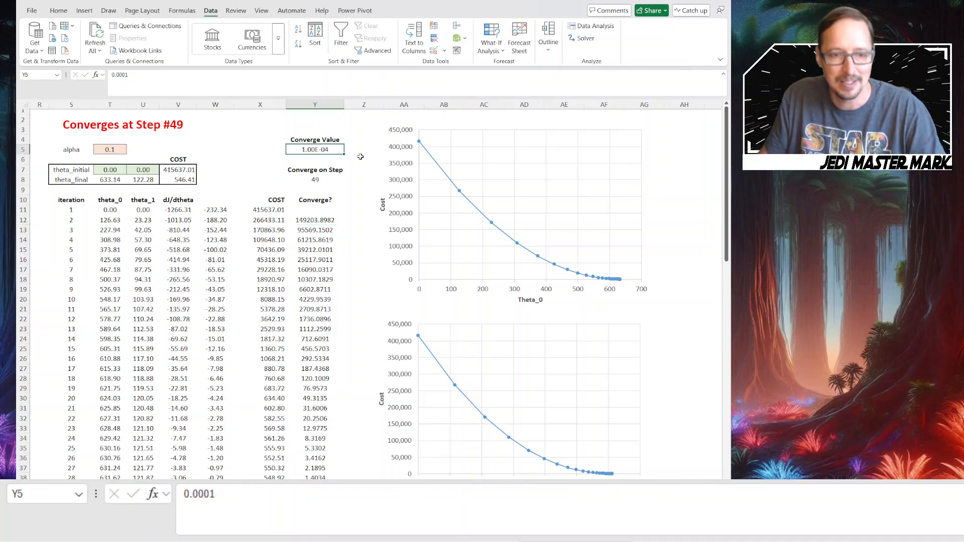
pyautogui.write('1e-')
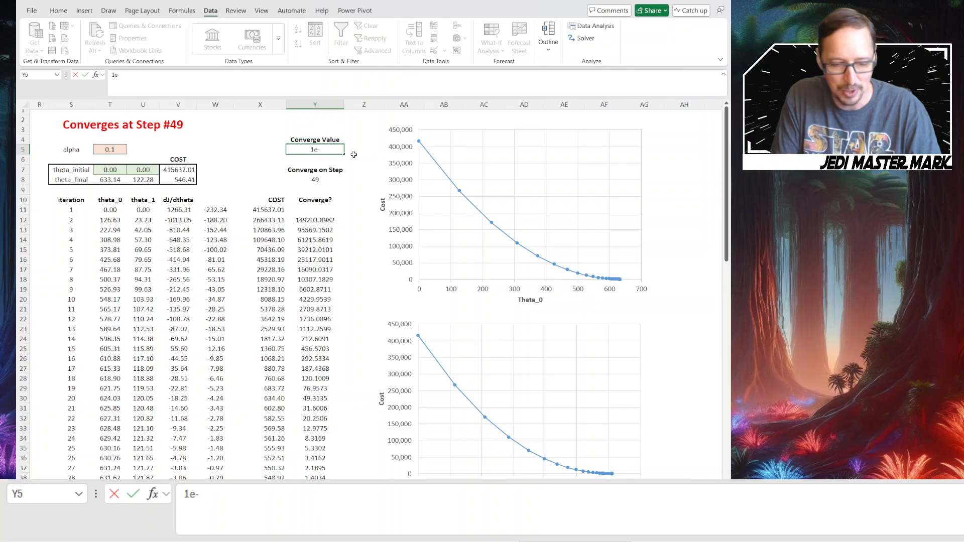
pyautogui.write('4')
pyautogui.press('Return')
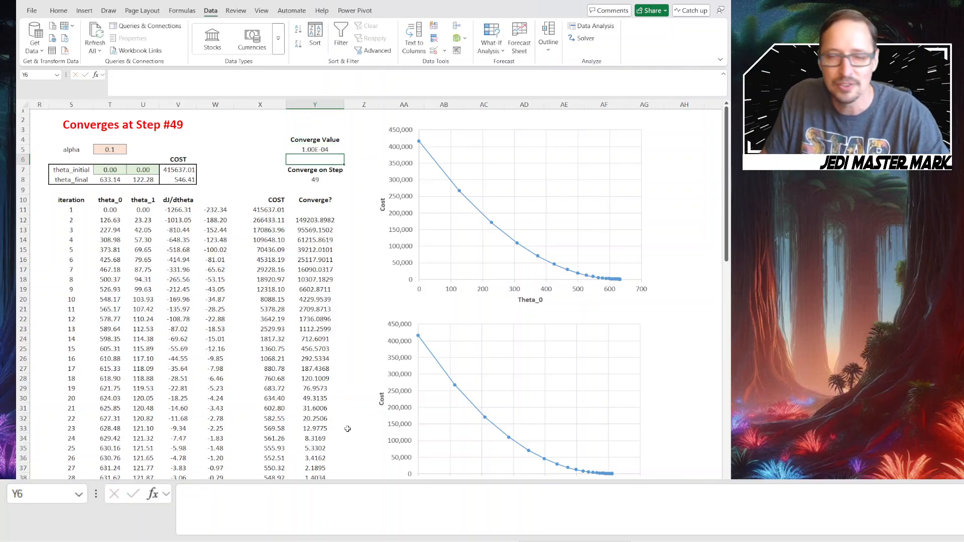
pyautogui.click(316, 189)
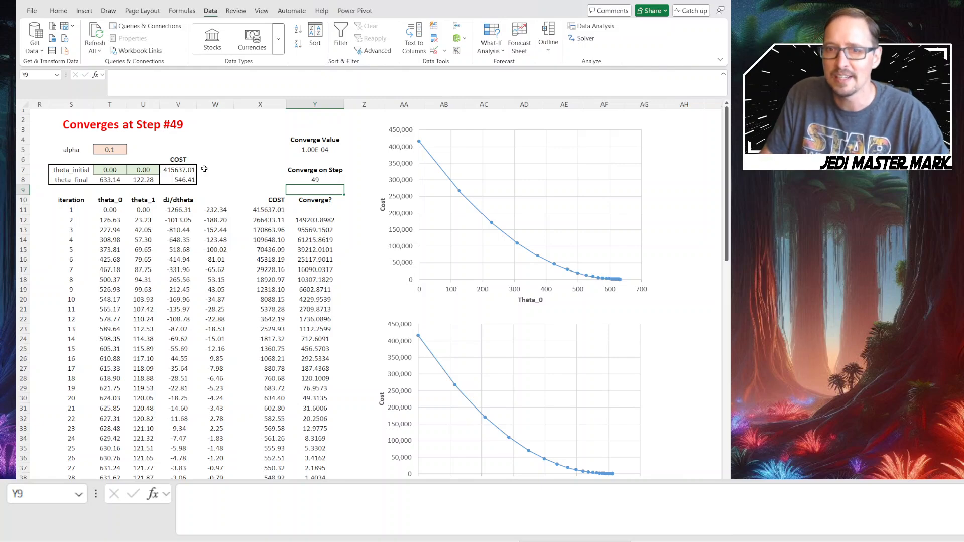
# Try smaller learning rates by setting alpha in T5 to 0.01 and to 0.05
pyautogui.click(119, 151)
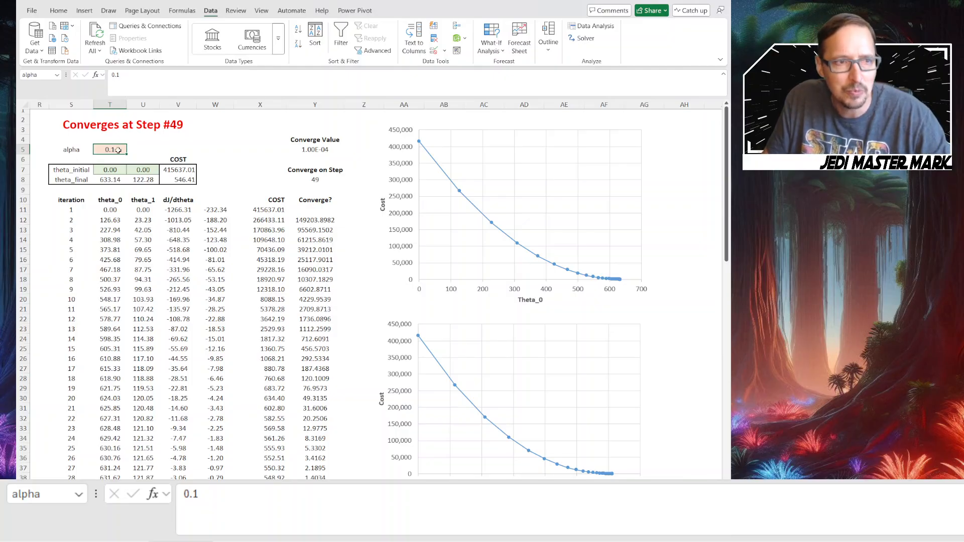
pyautogui.click(126, 74)
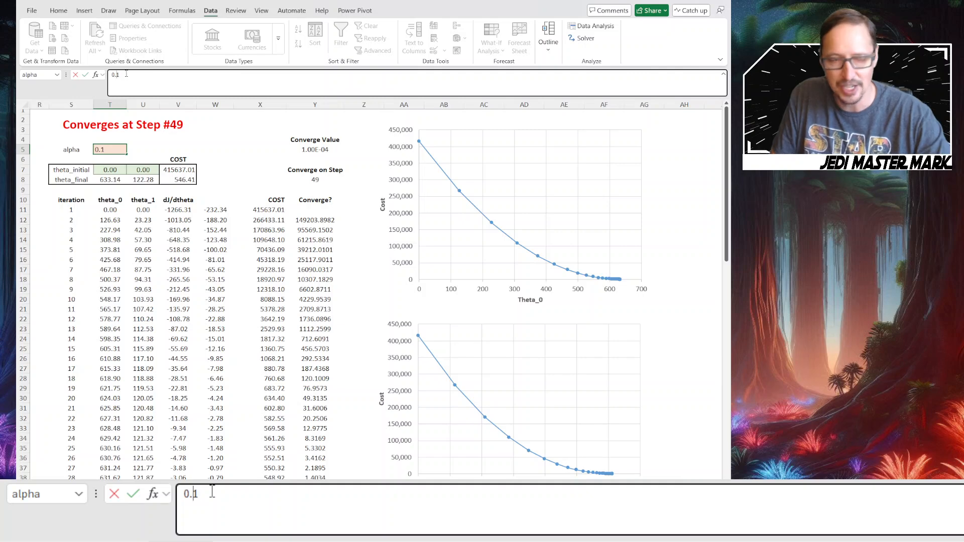
pyautogui.write('0')
pyautogui.press('Return')
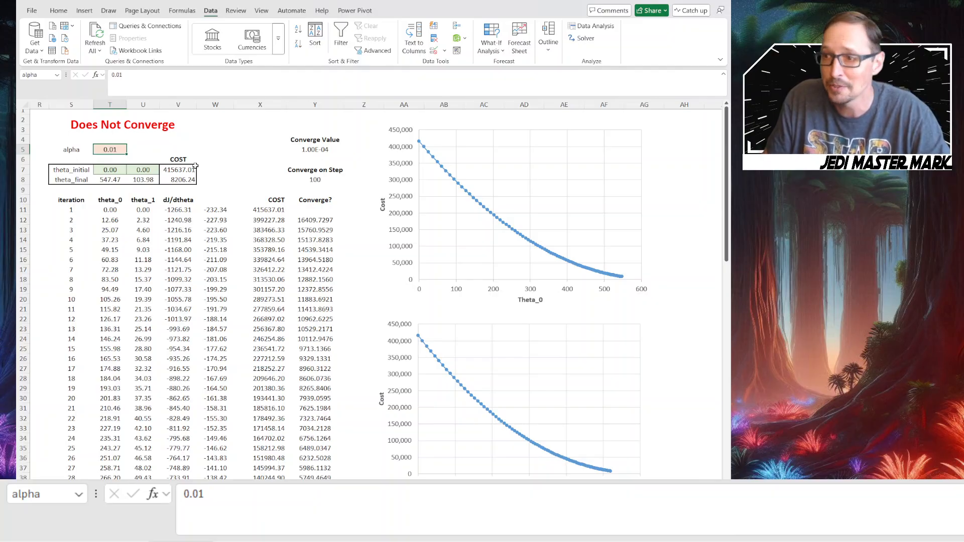
pyautogui.click(113, 150)
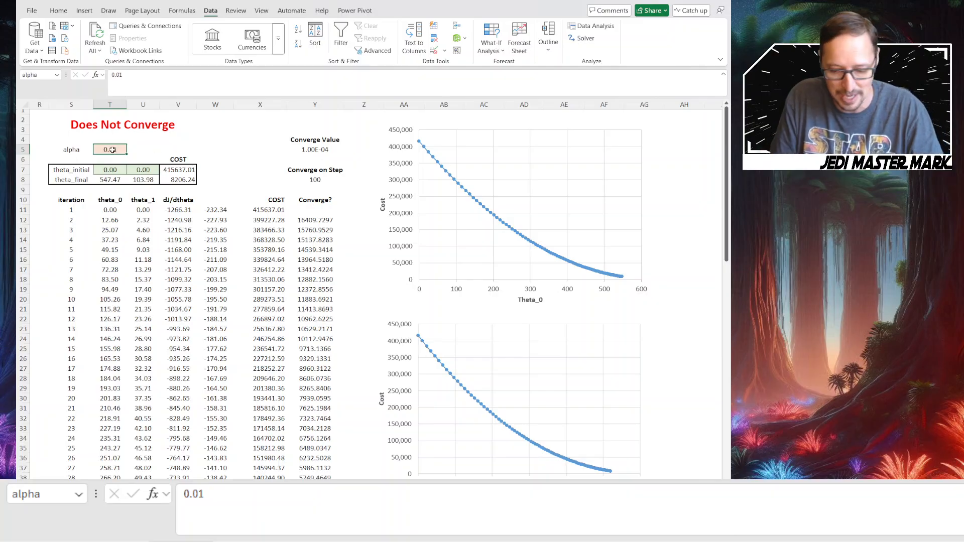
pyautogui.write('.05')
pyautogui.press('Return')
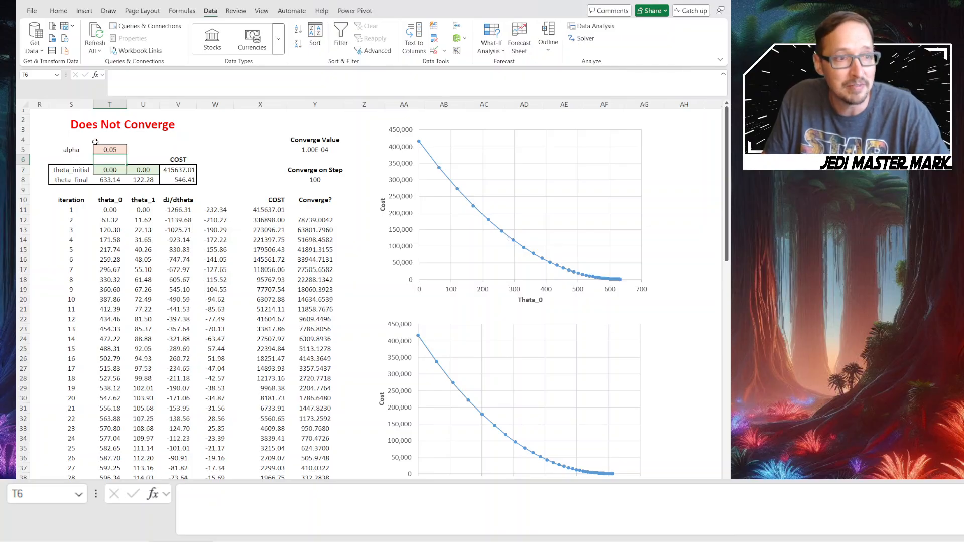
# Reset alpha to 0.1 and raise it to 0.2 to compare the convergence step
pyautogui.click(110, 149)
pyautogui.write('0.1')
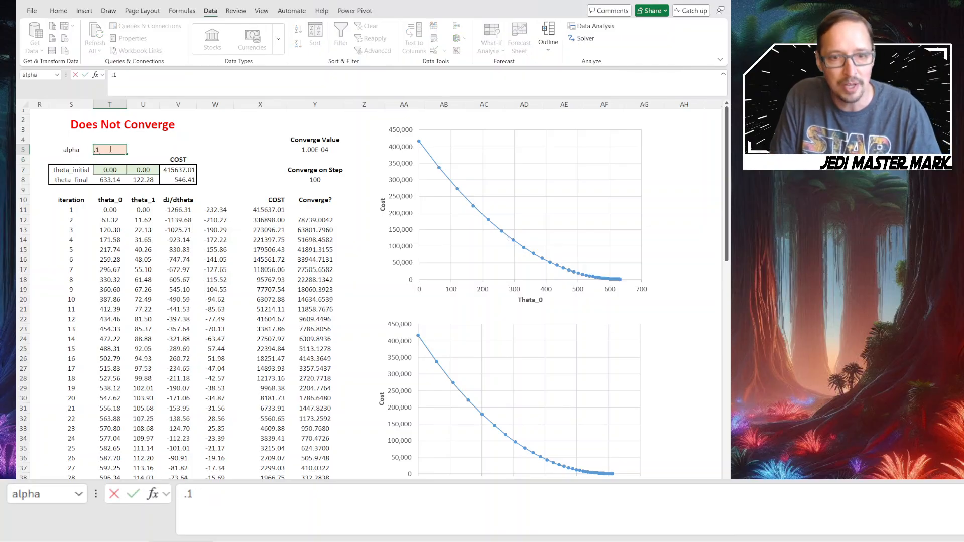
pyautogui.press('Return')
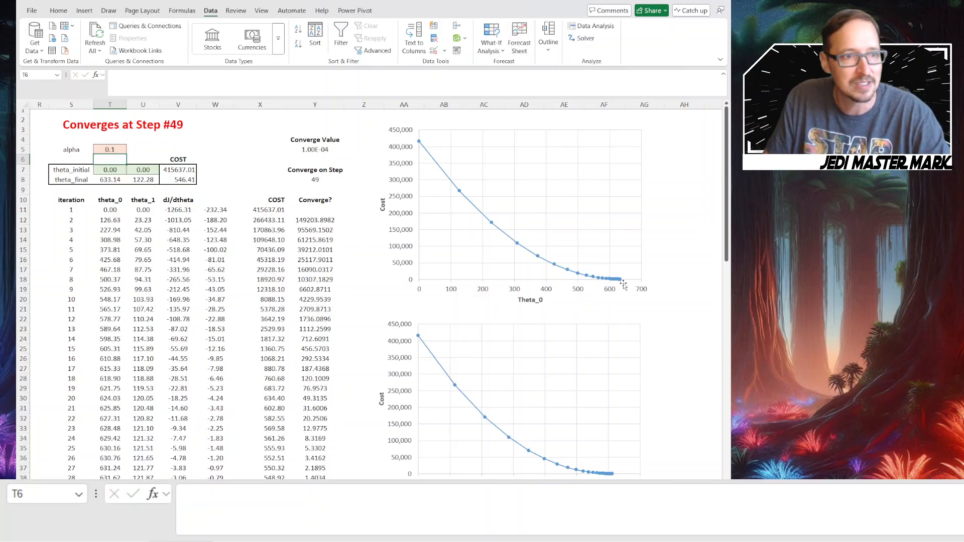
pyautogui.click(115, 151)
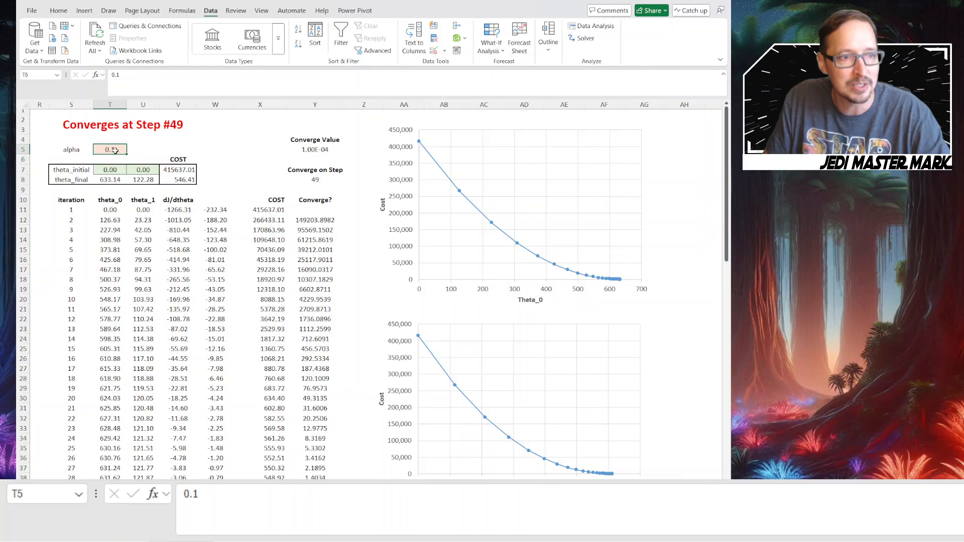
pyautogui.write('.2')
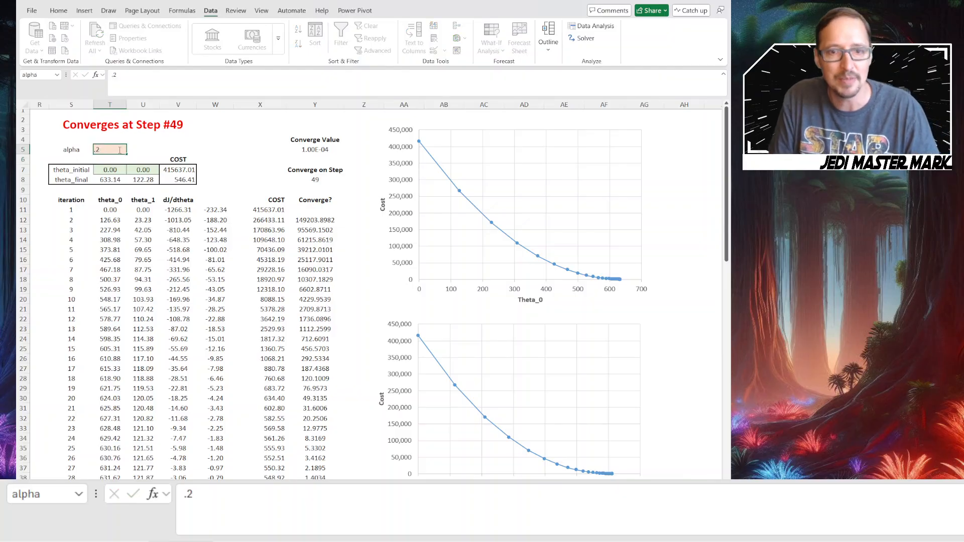
pyautogui.press('Return')
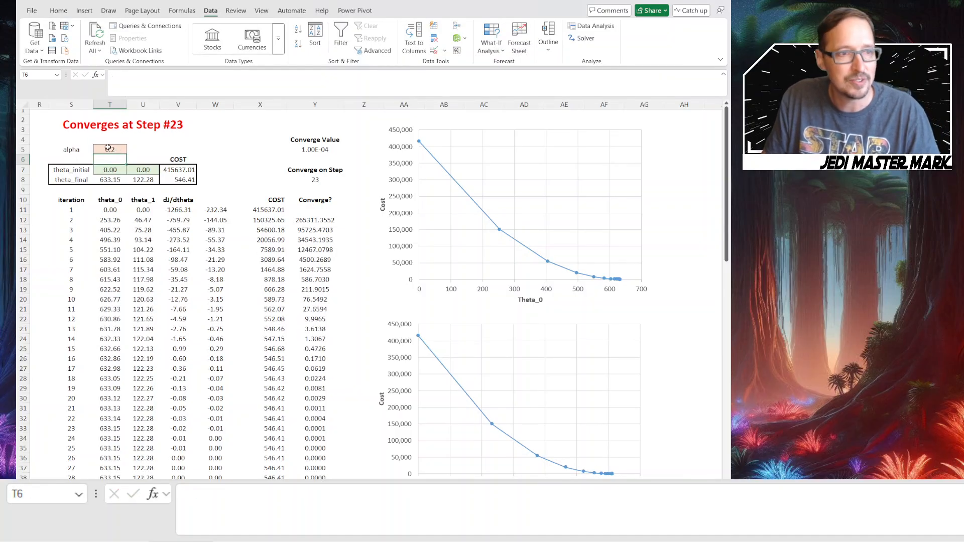
# Try alpha values of 0.4 and 0.6 to compare the convergence step and cost charts
pyautogui.click(109, 148)
pyautogui.write('.4')
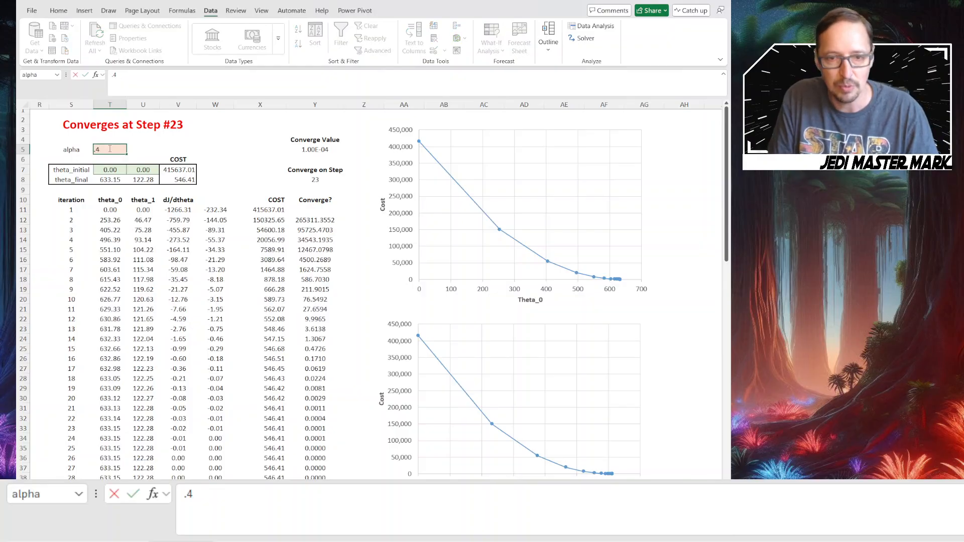
pyautogui.press('Return')
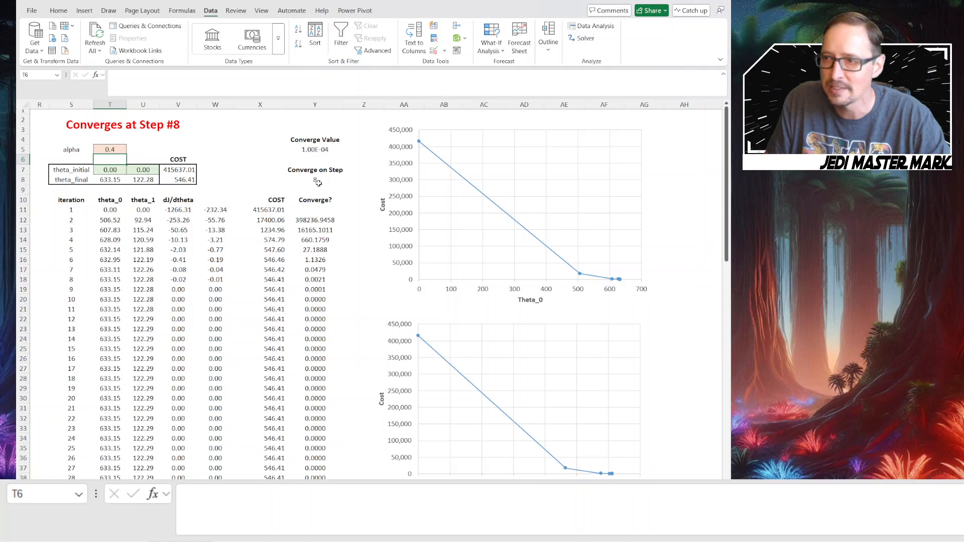
pyautogui.click(114, 151)
pyautogui.write('.')
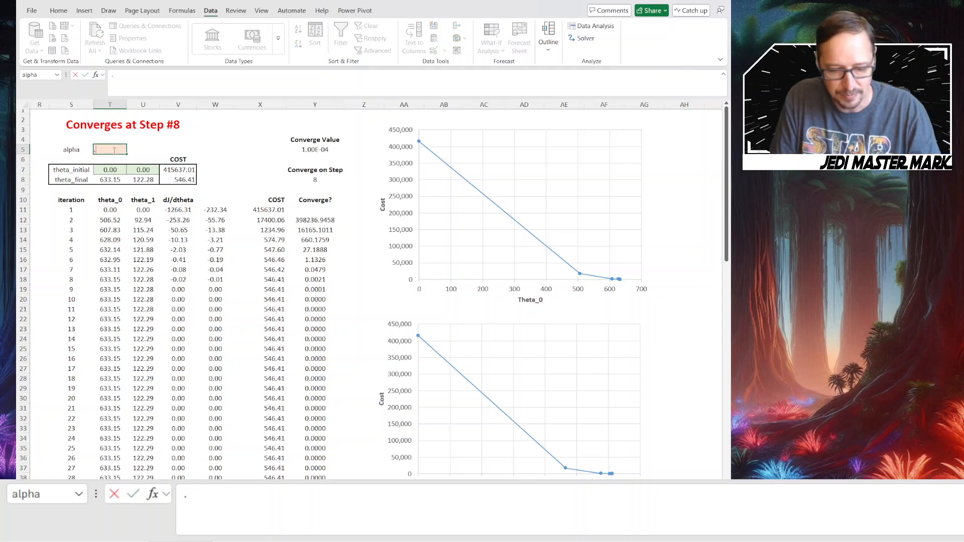
pyautogui.write('6')
pyautogui.press('Return')
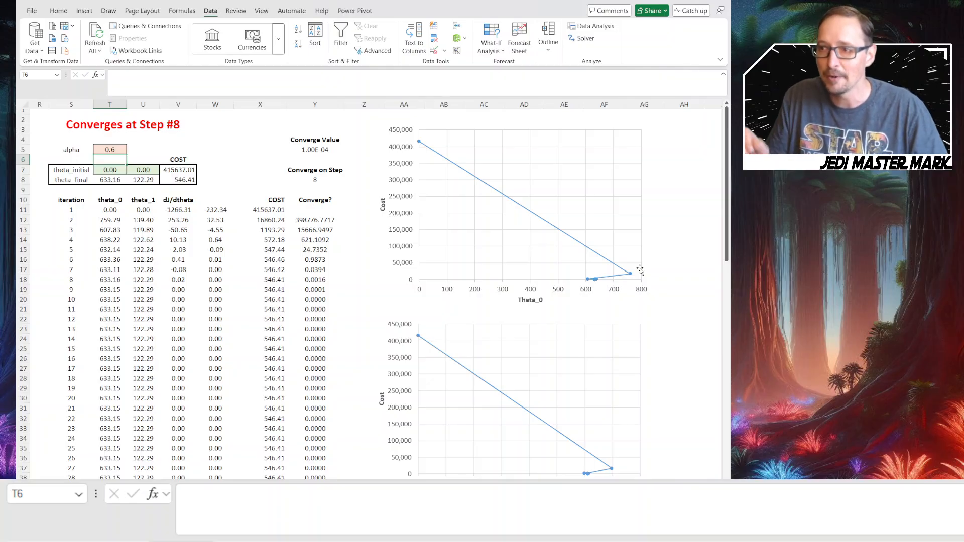
# Test larger learning rates by setting alpha to 0.8 and to 0.9
pyautogui.click(117, 147)
pyautogui.write('0.8')
pyautogui.press('Return')
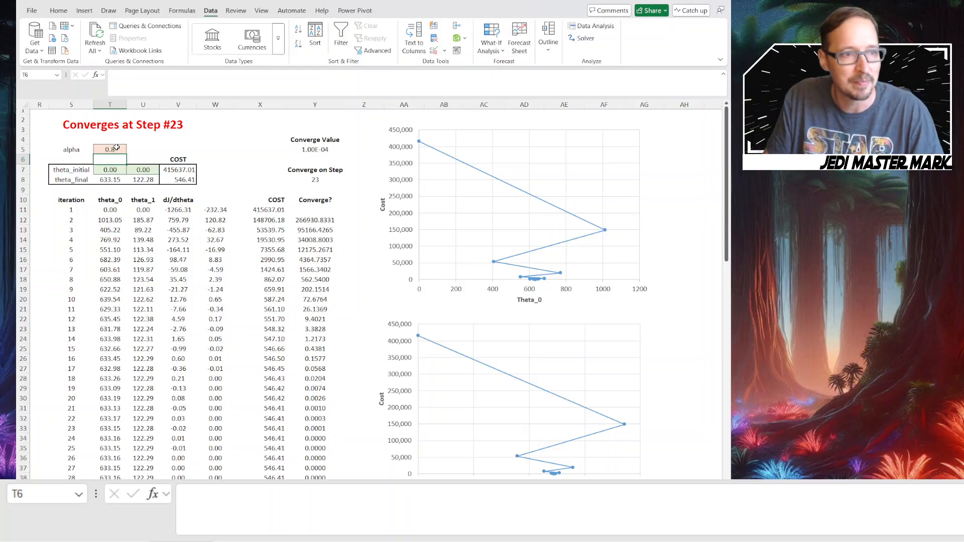
pyautogui.click(117, 149)
pyautogui.write('.9')
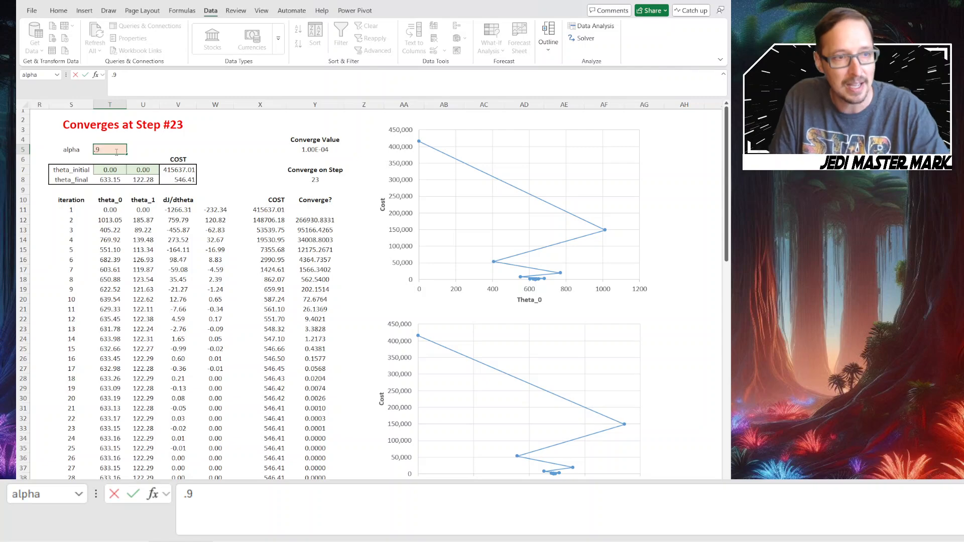
pyautogui.press('Return')
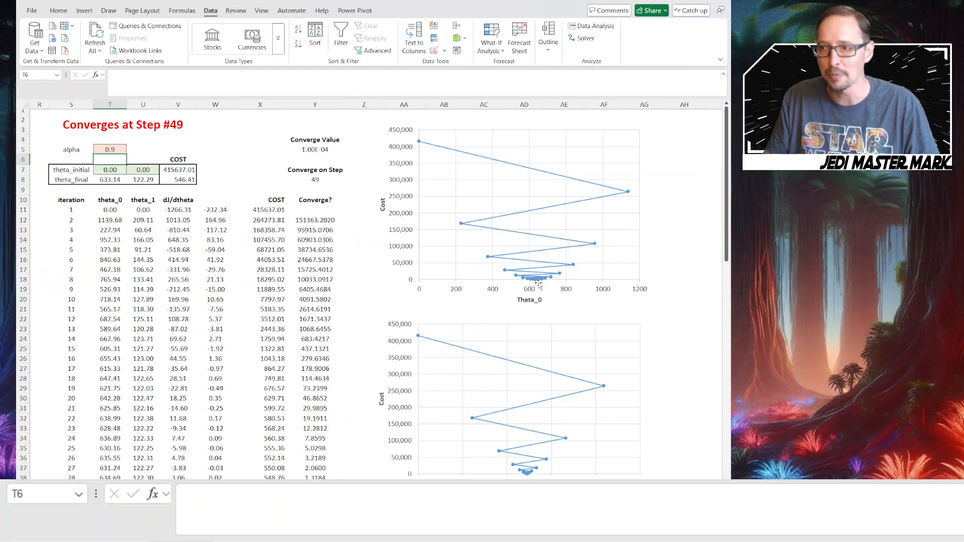
# Test alpha values of 1 and 2 in T5, and examine the COST column starting at X11
pyautogui.click(115, 150)
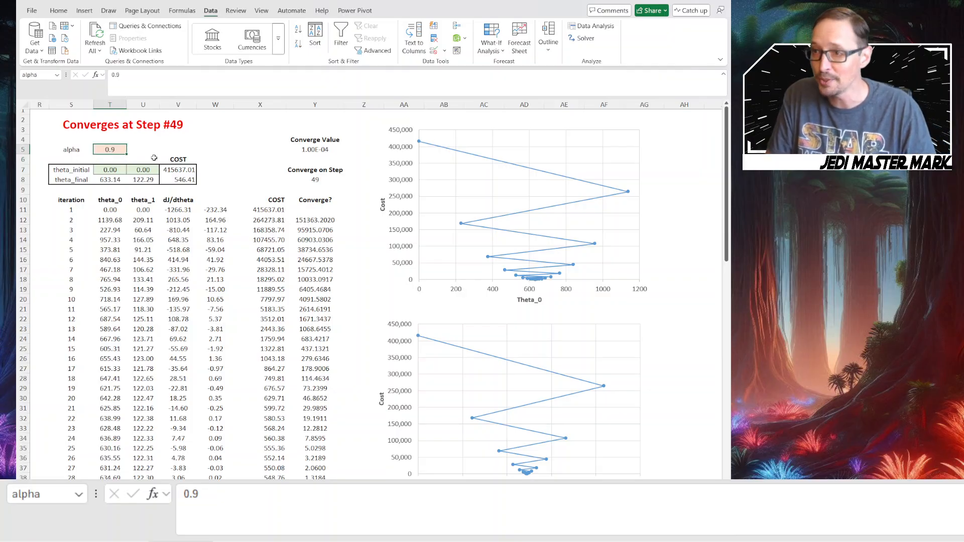
pyautogui.write('1')
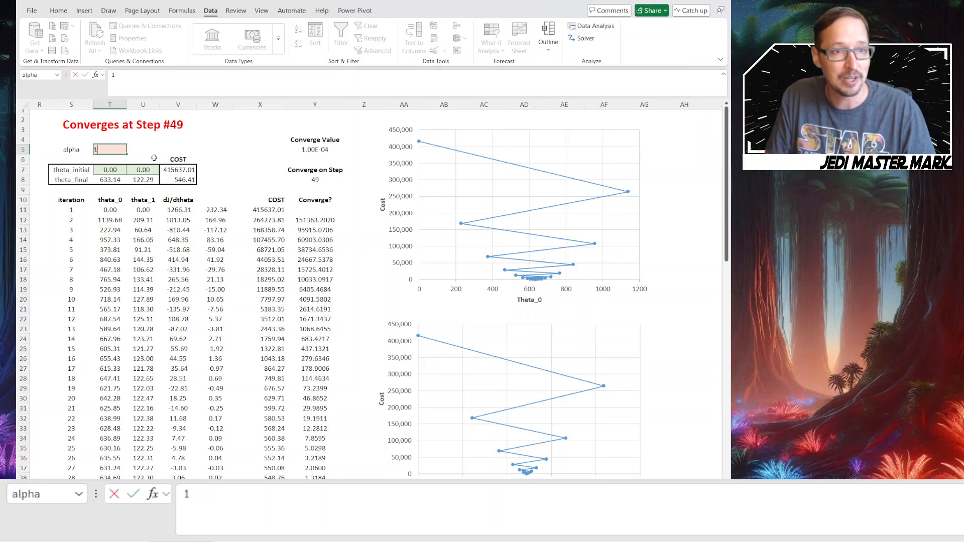
pyautogui.press('Return')
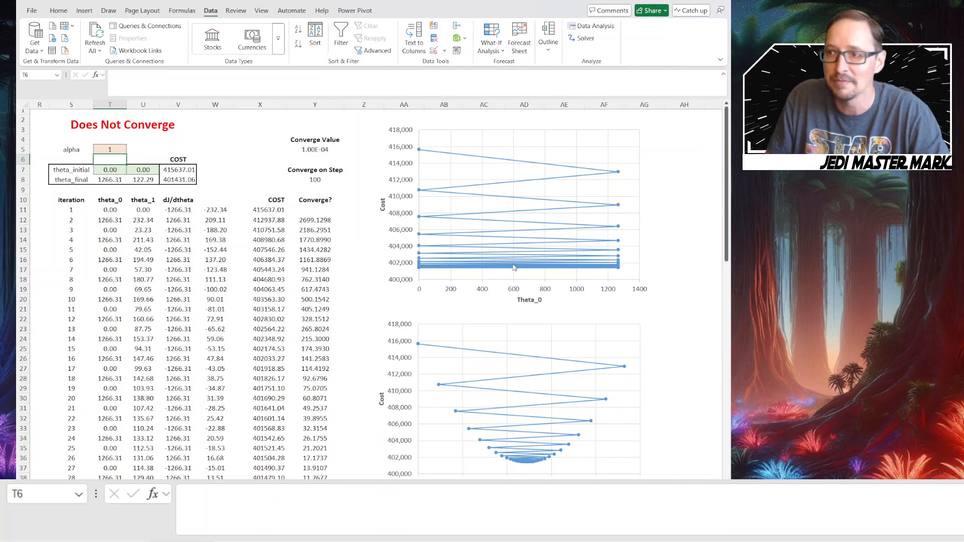
pyautogui.click(112, 152)
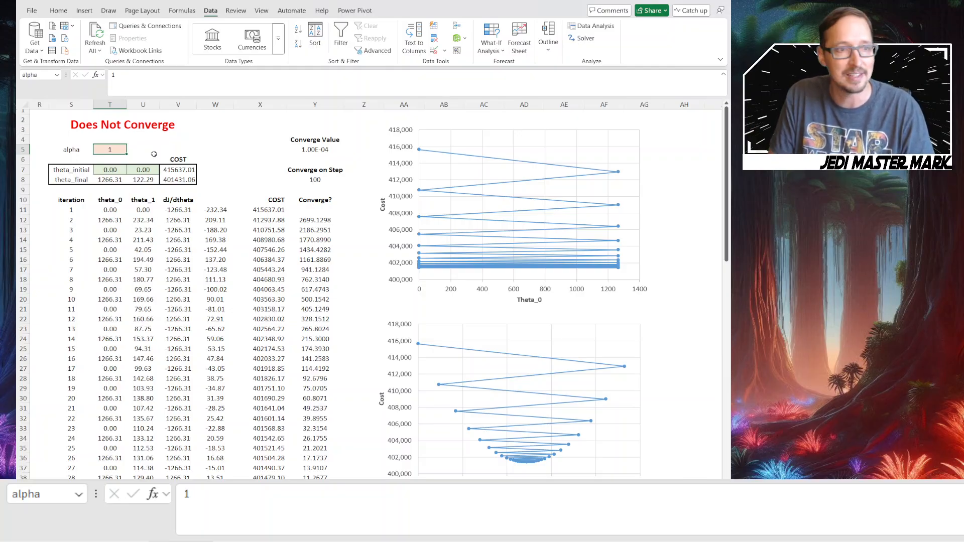
pyautogui.write('2')
pyautogui.press('Return')
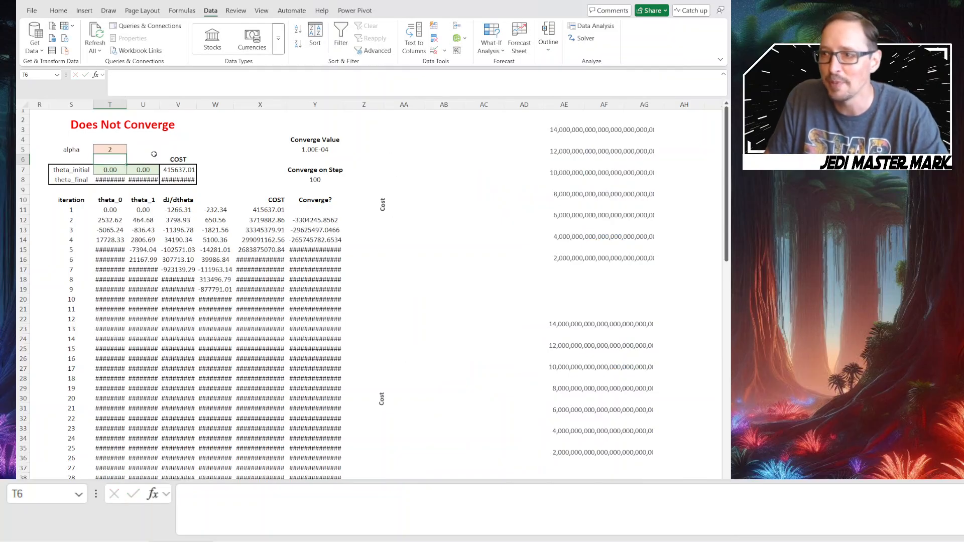
pyautogui.click(279, 211)
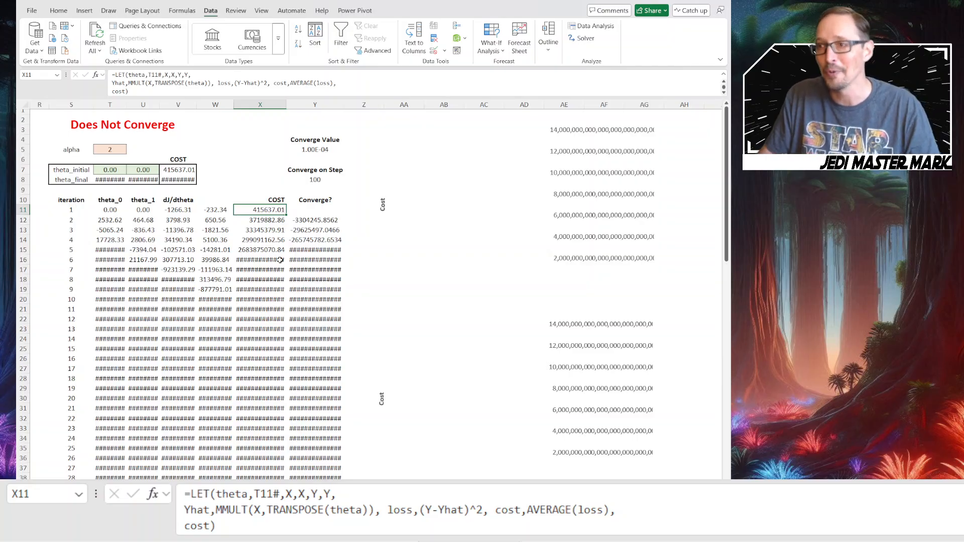
# Set alpha in T5 back to 0.1
pyautogui.click(111, 150)
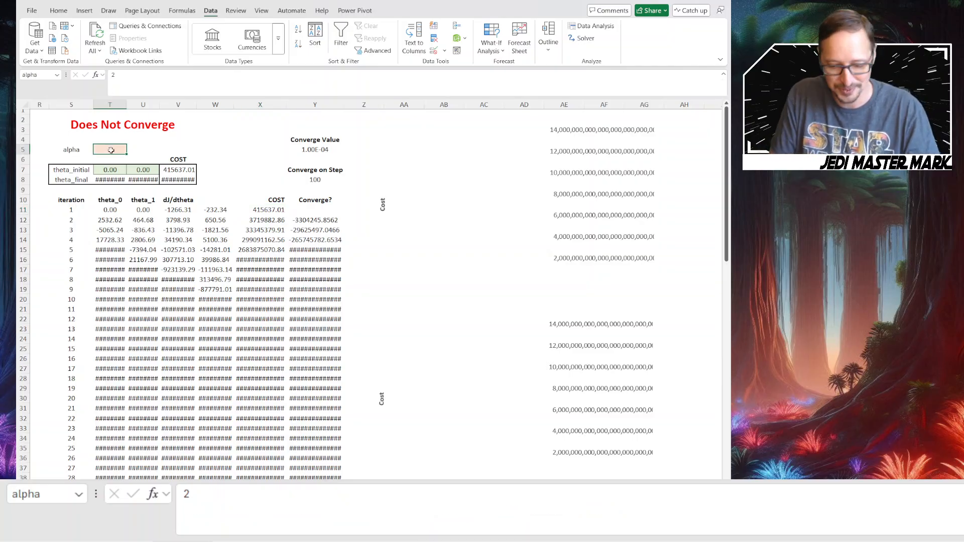
pyautogui.write('0.1')
pyautogui.press('Return')
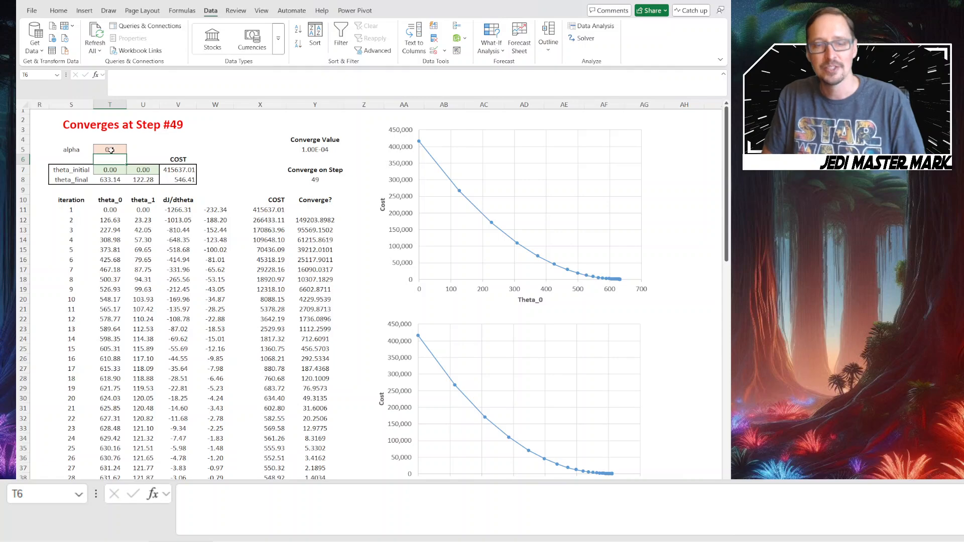